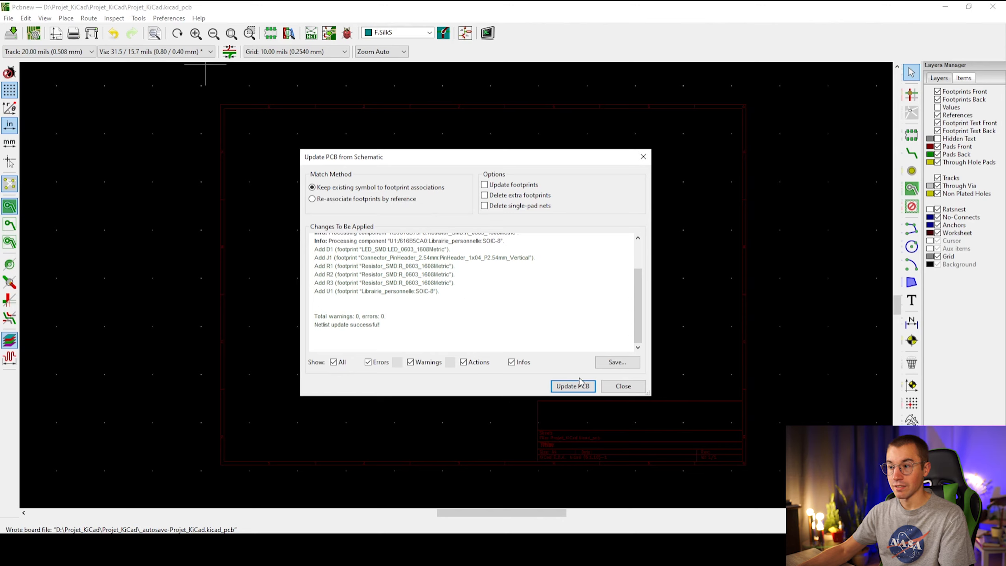
# Apply the schematic update to the board and place the imported footprints near the middle of the sheet.
pyautogui.click(573, 386)
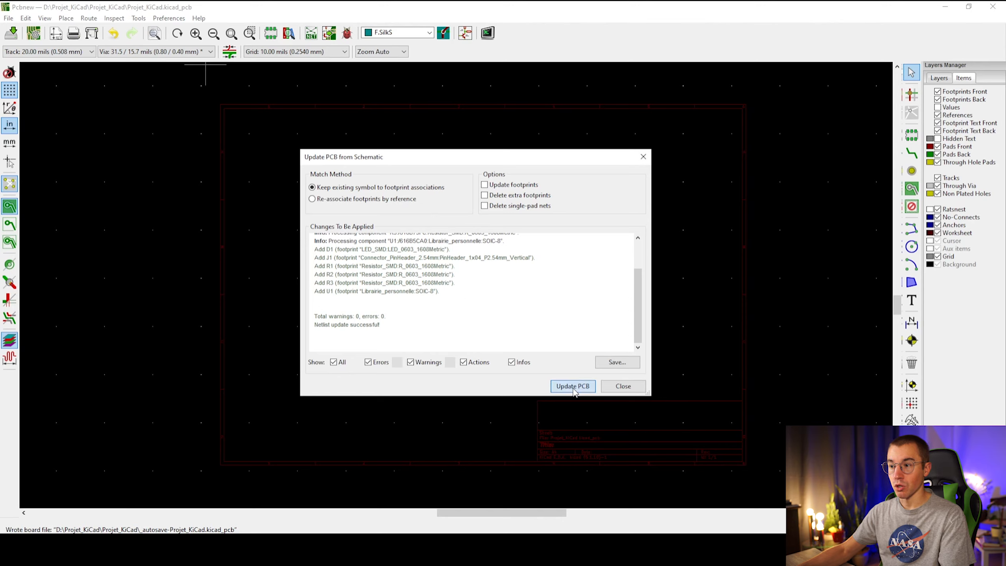
pyautogui.click(605, 389)
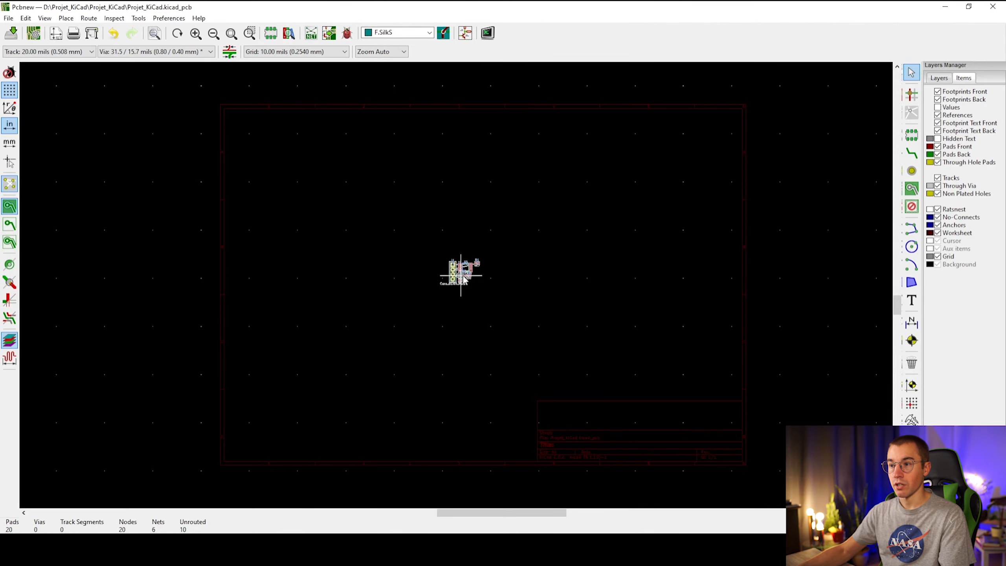
pyautogui.scroll(5, 457, 289)
pyautogui.scroll(2, 460, 291)
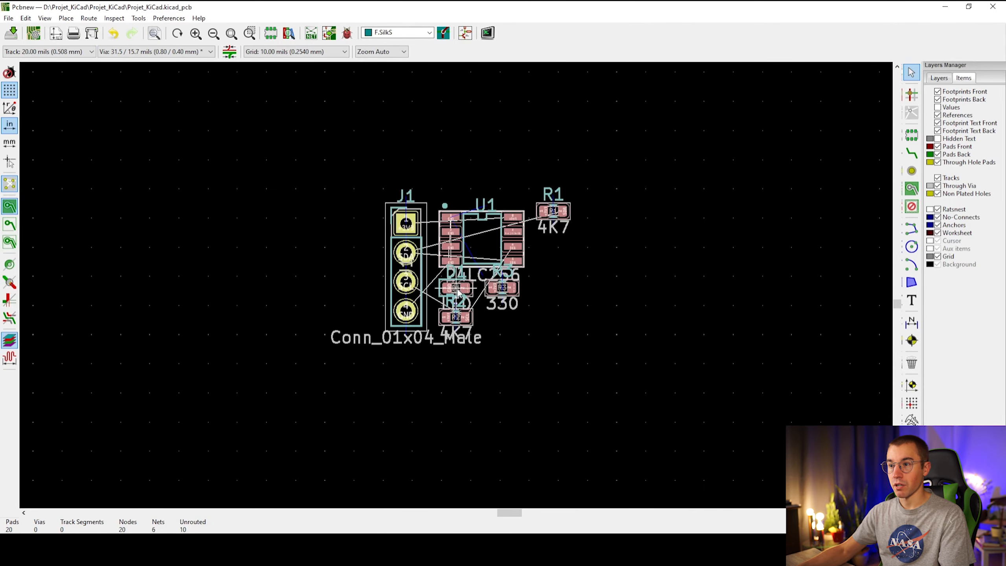
pyautogui.click(457, 293)
pyautogui.moveTo(535, 344); pyautogui.dragTo(453, 287, button='middle')
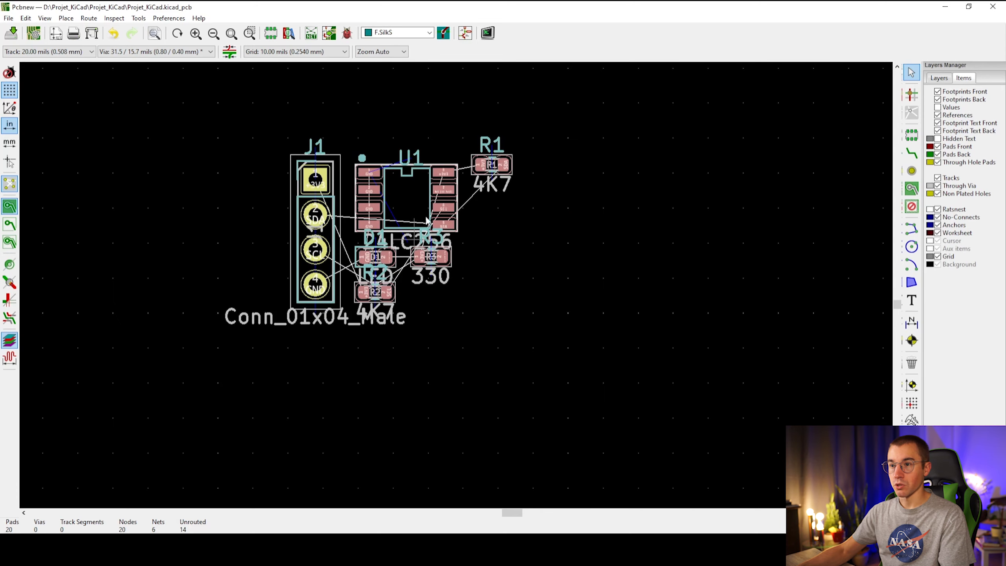
pyautogui.scroll(2, 500, 263)
pyautogui.moveTo(599, 240); pyautogui.dragTo(568, 284, button='middle')
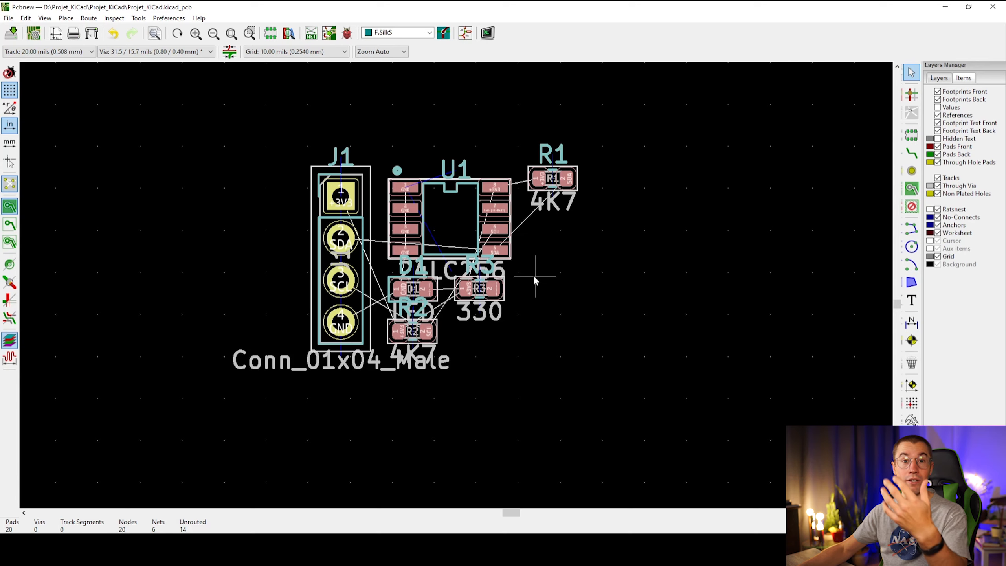
pyautogui.click(139, 18)
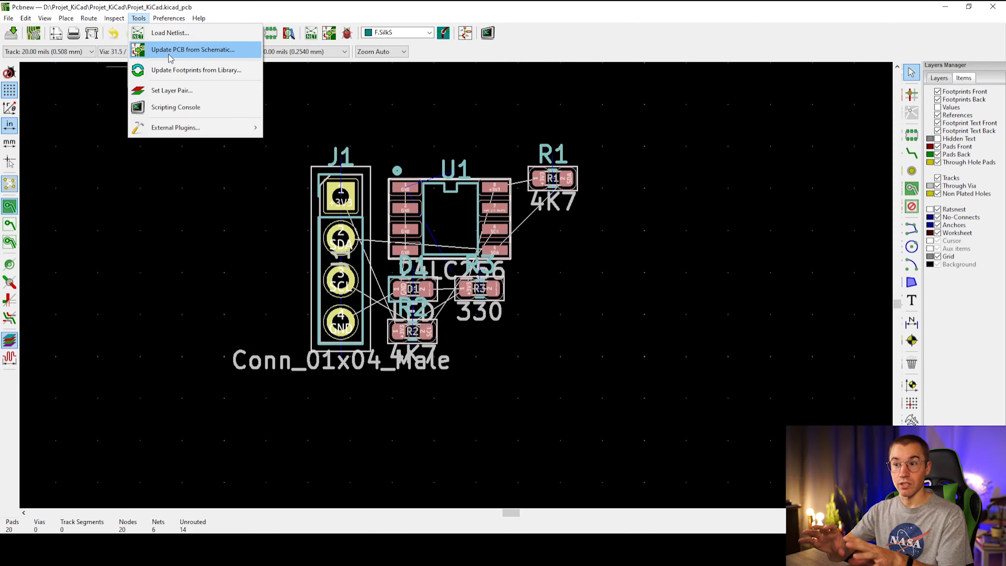
pyautogui.click(237, 239)
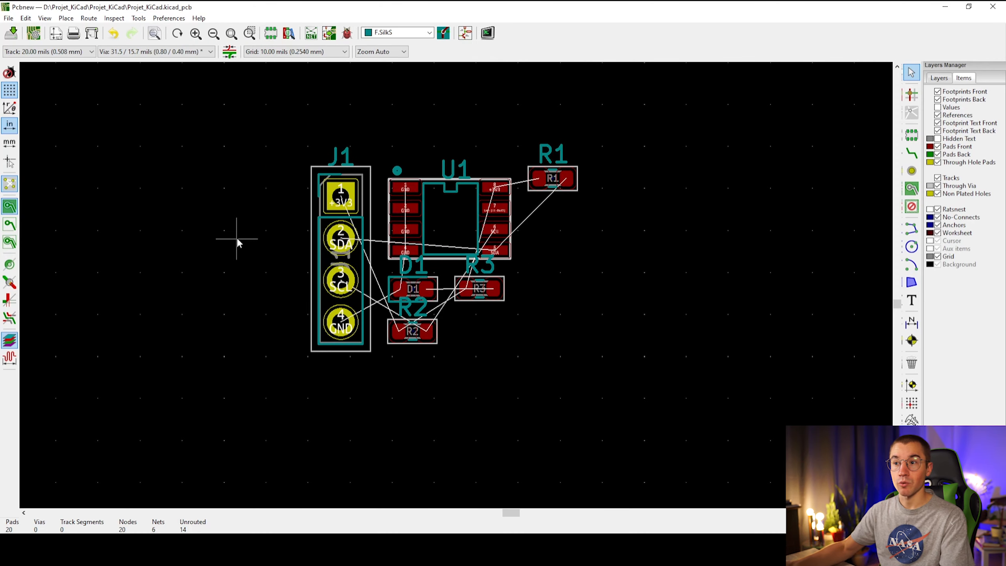
pyautogui.scroll(1, 522, 322)
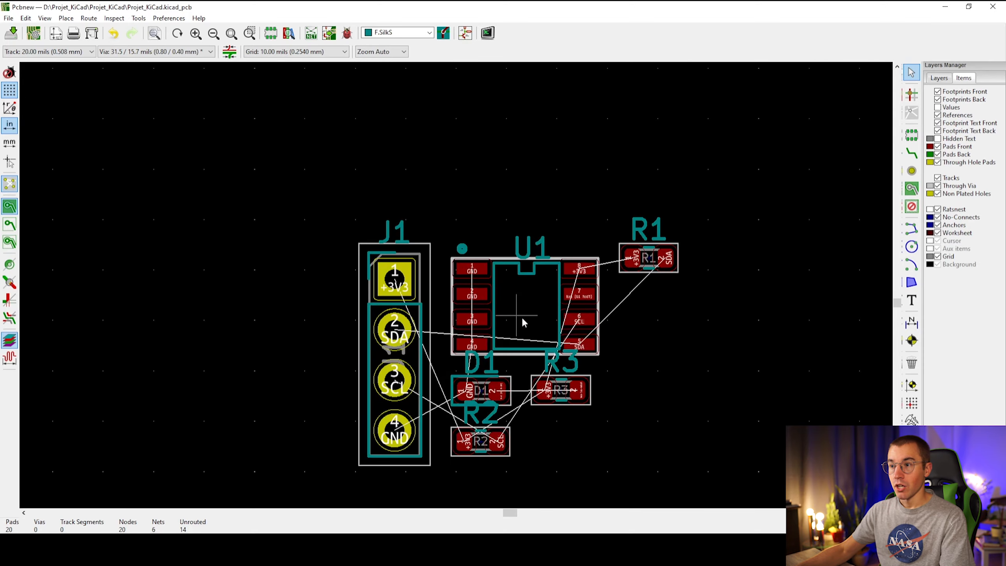
pyautogui.scroll(1, 522, 317)
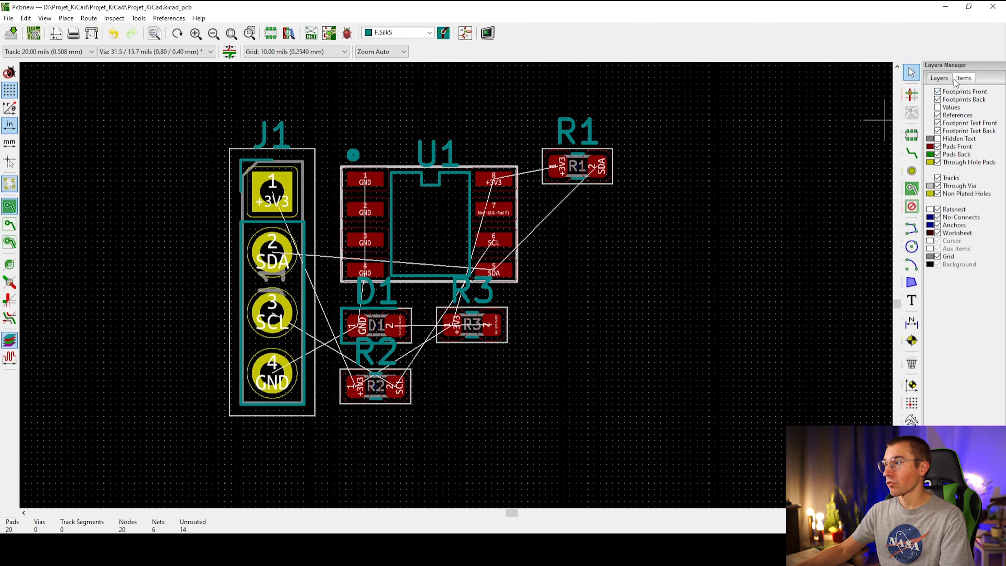
# Turn on the display of footprint values on the board.
pyautogui.click(938, 107)
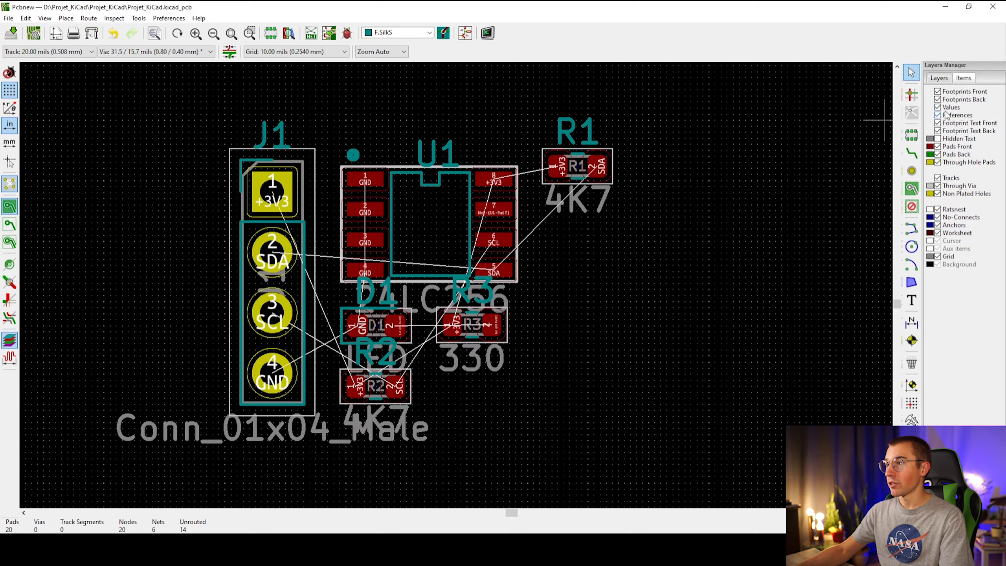
pyautogui.click(938, 108)
pyautogui.click(937, 108)
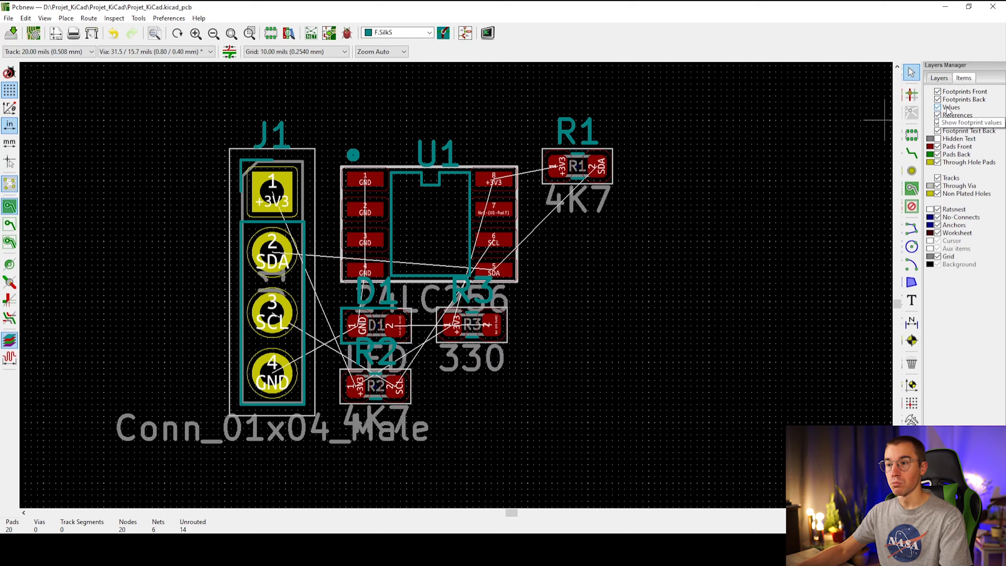
# Nudge resistor R1 slightly away from U1 and hide the footprint values.
pyautogui.moveTo(624, 115); pyautogui.dragTo(535, 198)
pyautogui.moveTo(582, 169); pyautogui.dragTo(605, 177)
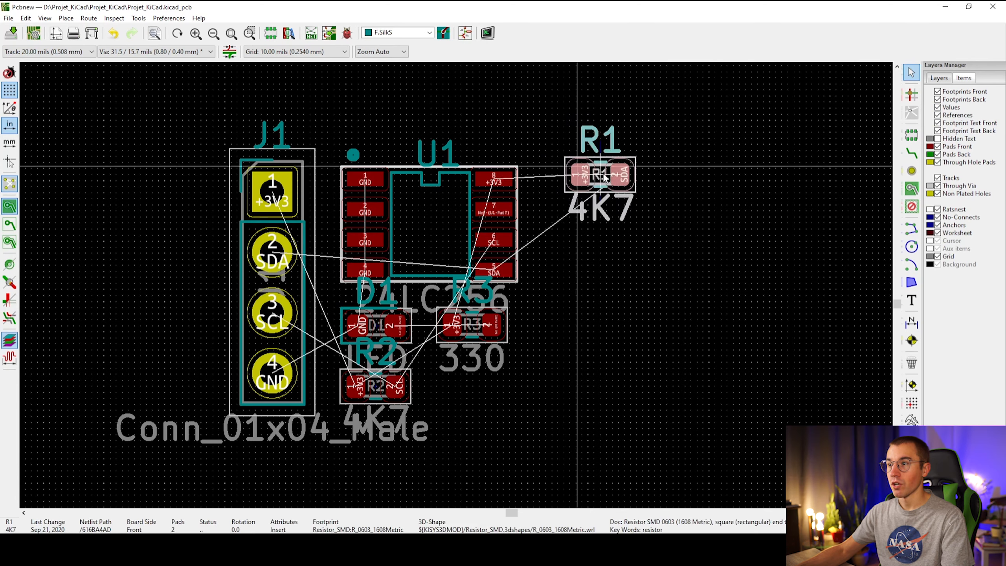
pyautogui.click(595, 228)
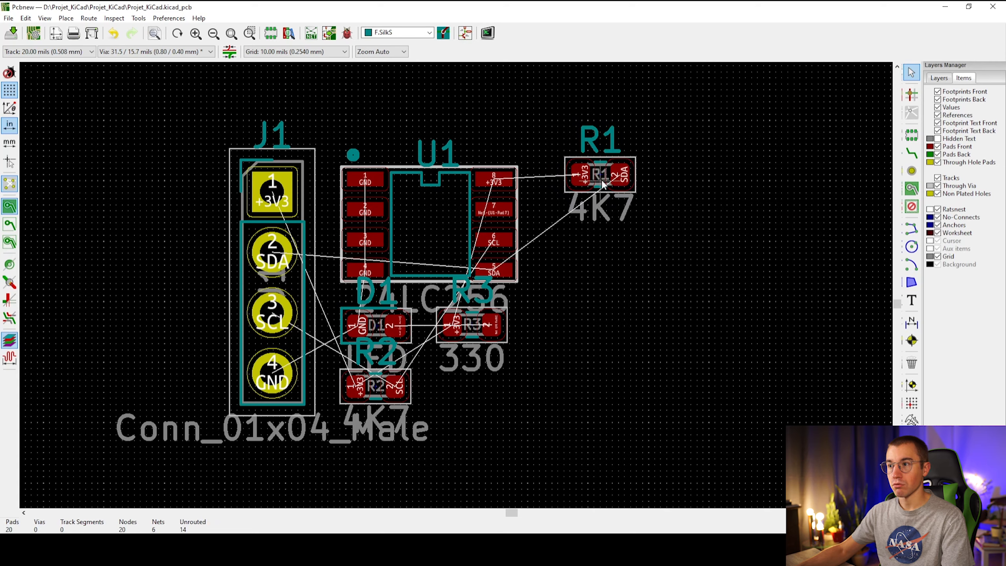
pyautogui.click(568, 164)
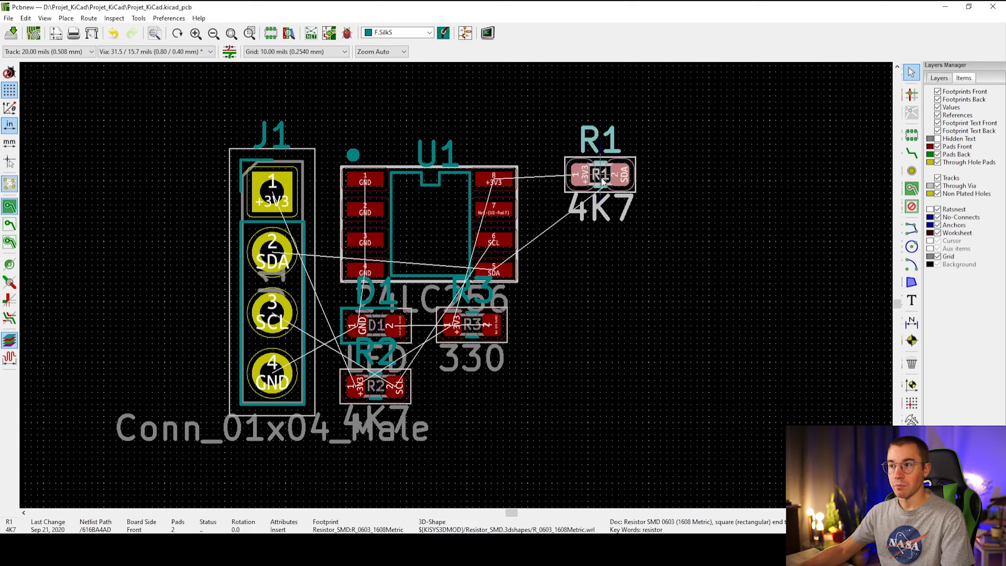
pyautogui.click(701, 193)
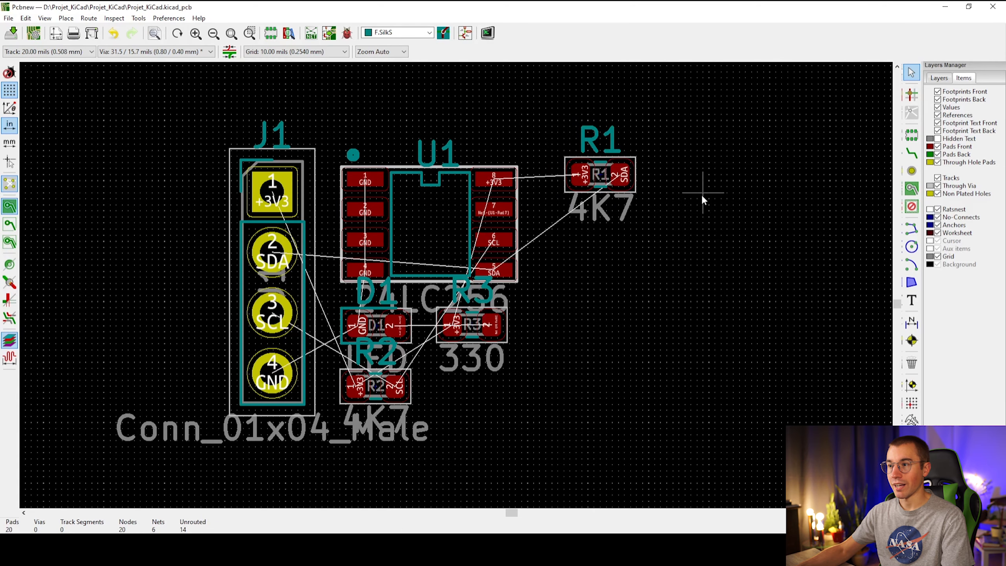
pyautogui.click(938, 108)
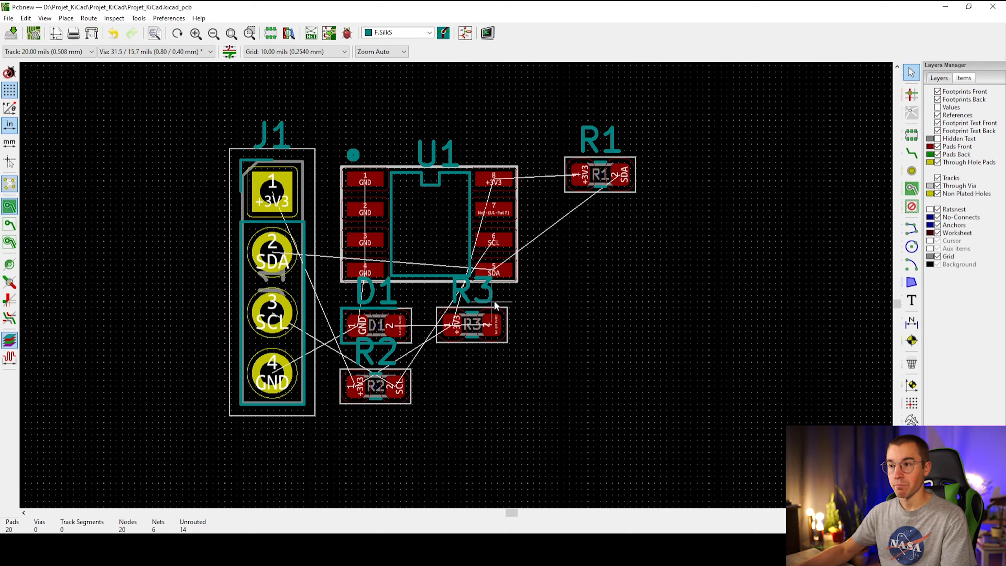
# Move U1 to the right of R3, and place R1 upright beside U1's pads 5 to 8 with its +3V3 pad on top.
pyautogui.moveTo(431, 233); pyautogui.dragTo(623, 338)
pyautogui.click(591, 180)
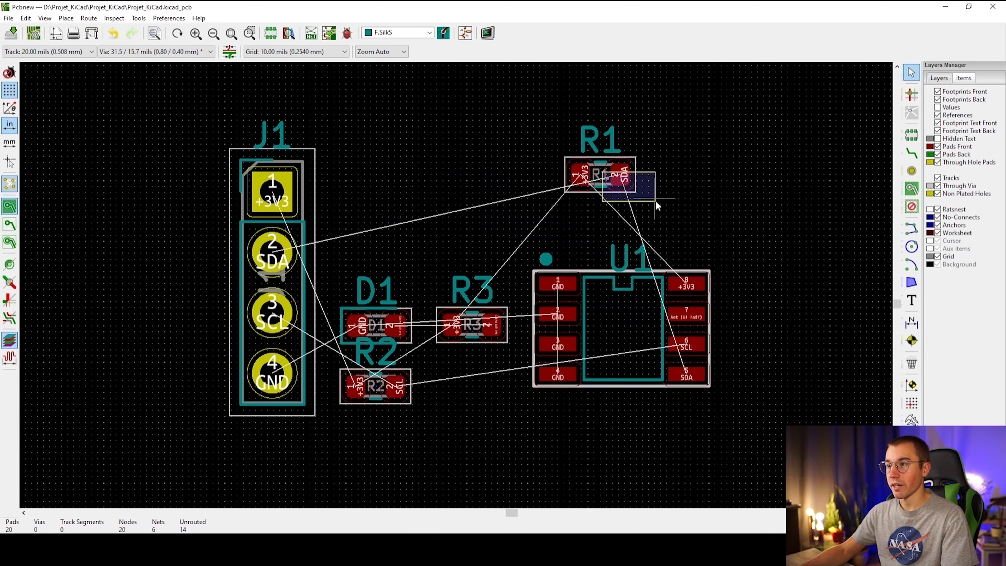
pyautogui.moveTo(603, 181); pyautogui.dragTo(779, 303)
pyautogui.press('r')
pyautogui.press('r')
pyautogui.press('r')
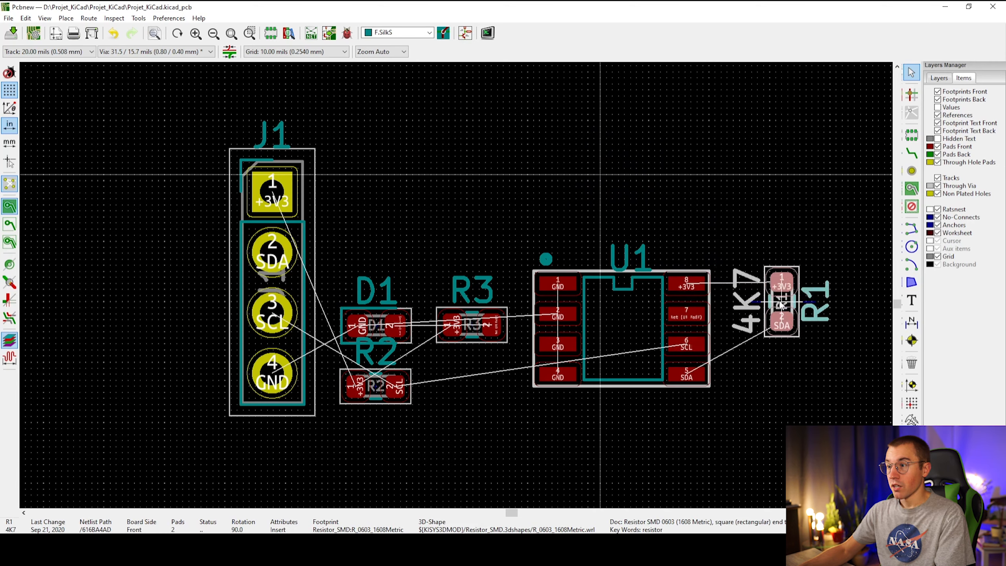
pyautogui.moveTo(781, 303); pyautogui.dragTo(779, 303)
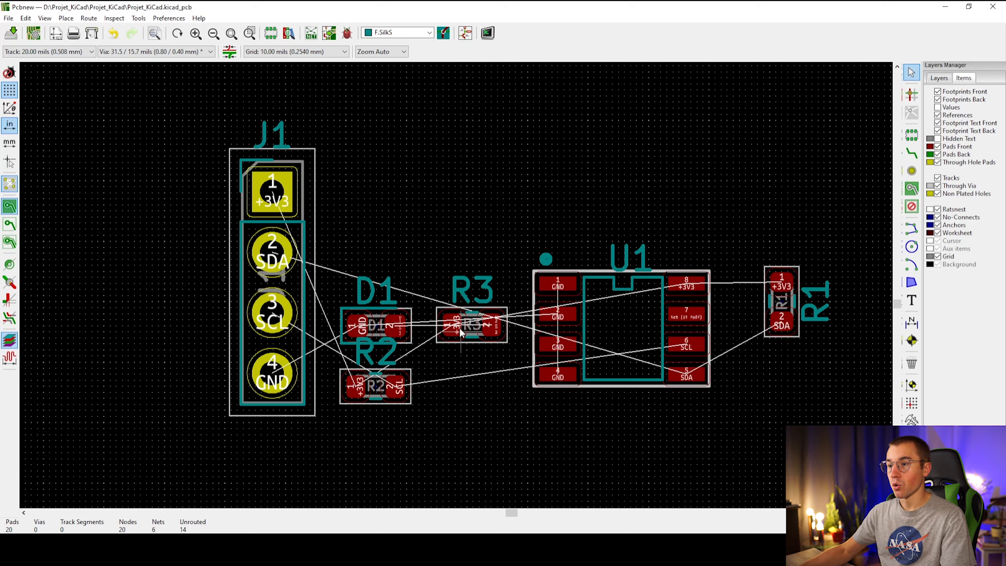
# Move D1 and R3 together above U1 and rotate the pair 180 degrees.
pyautogui.moveTo(332, 294); pyautogui.dragTo(468, 187)
pyautogui.press('r')
pyautogui.press('r')
pyautogui.click(467, 187)
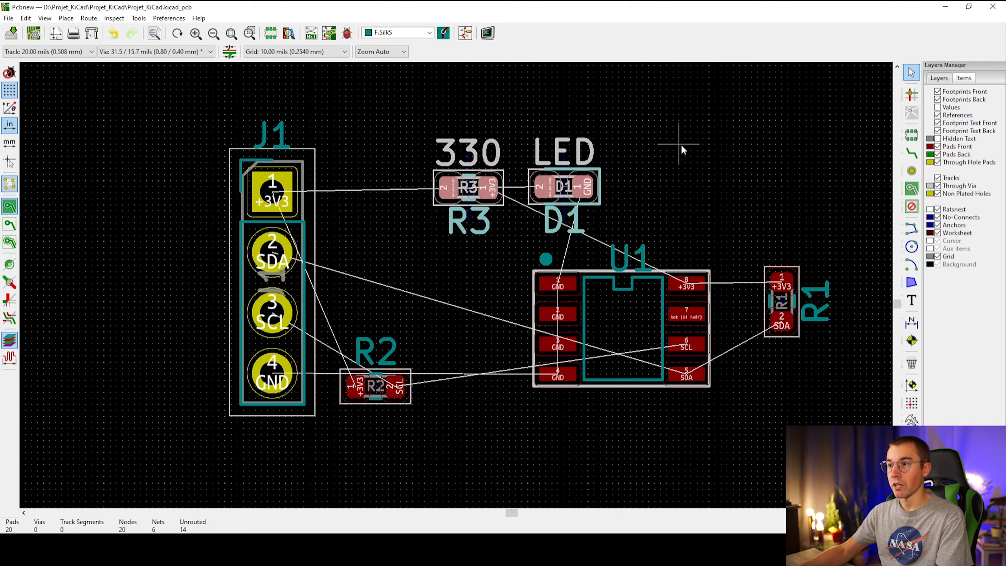
pyautogui.click(678, 146)
# Rotate R3 so its +3V3 pad faces J1 and its other pad faces D1, shifting it slightly toward J1.
pyautogui.click(468, 196)
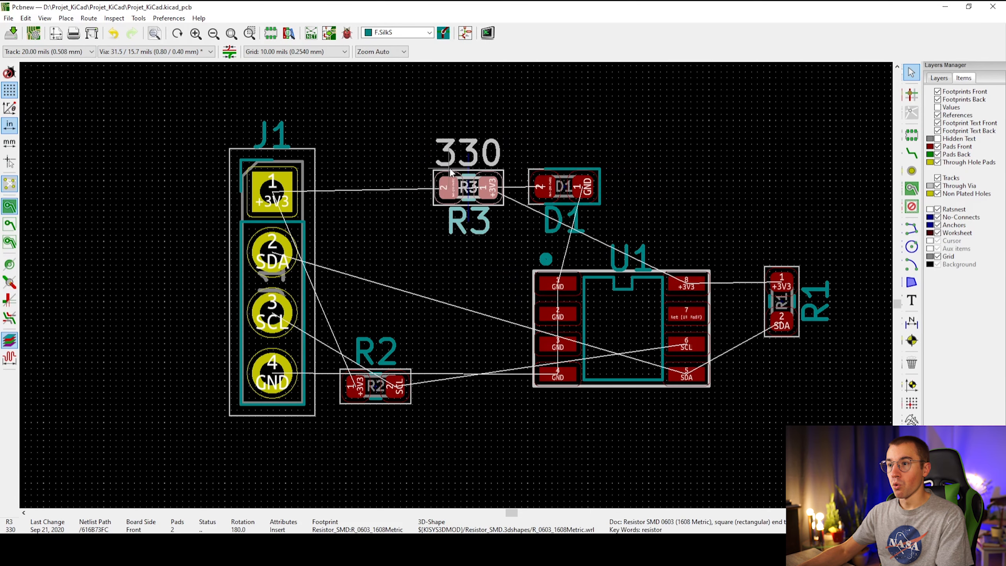
pyautogui.moveTo(466, 185)
pyautogui.mouseDown()
pyautogui.moveTo(458, 183)
pyautogui.moveTo(469, 202)
pyautogui.moveTo(458, 189)
pyautogui.mouseUp()
pyautogui.press('r')
pyautogui.press('r')
pyautogui.press('r')
pyautogui.press('r')
pyautogui.press('r')
pyautogui.press('r')
pyautogui.click(457, 189)
# Try moving and rotating the D1 reference label below the LED.
pyautogui.press('m')
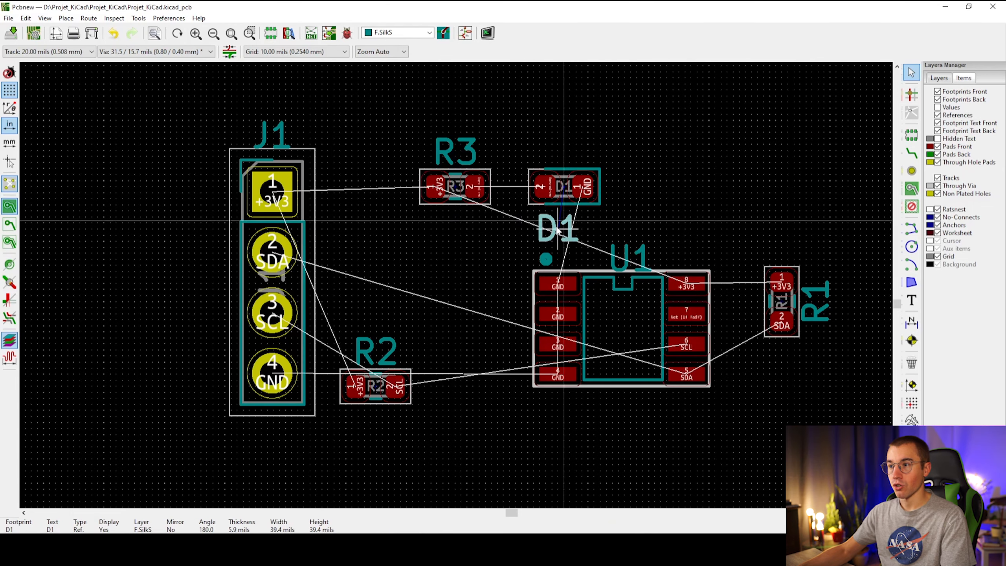
pyautogui.press('r')
pyautogui.press('r')
pyautogui.press('r')
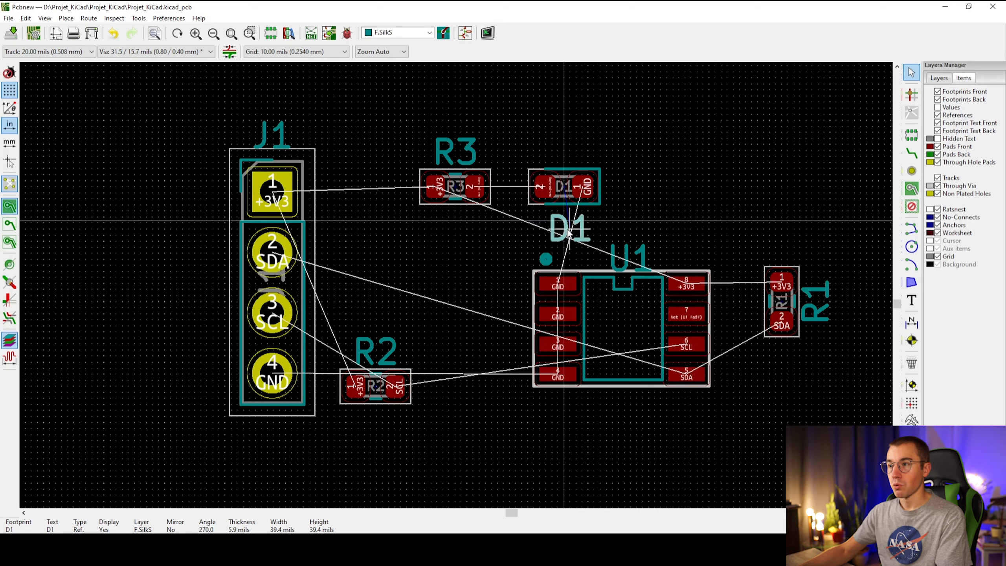
pyautogui.press('r')
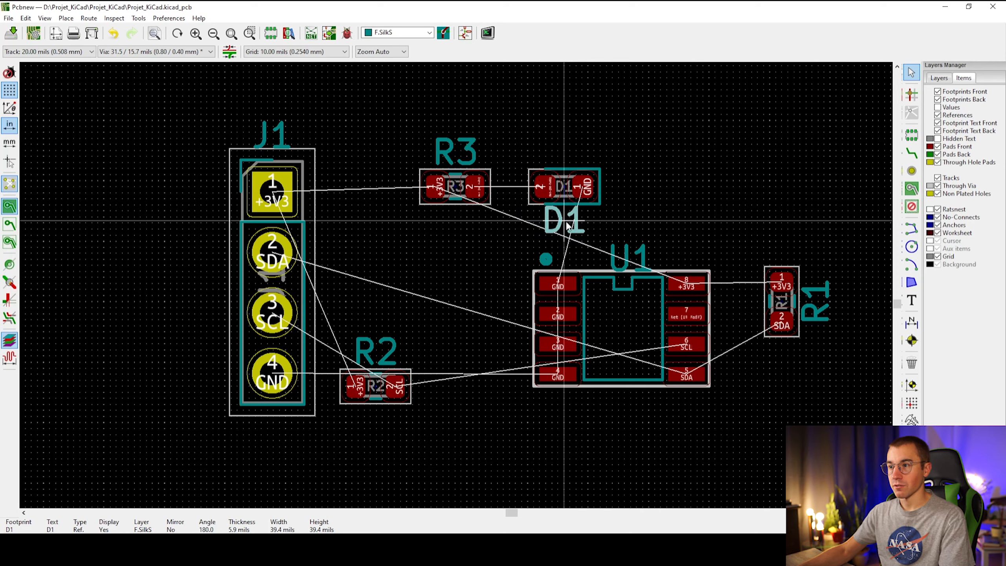
pyautogui.click(567, 225)
pyautogui.click(612, 211)
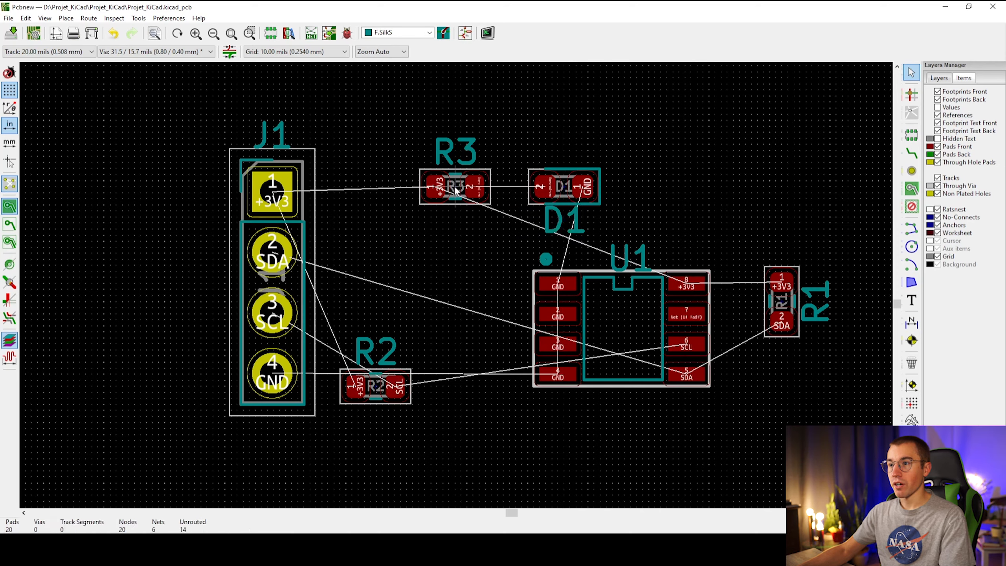
# Bring R3 and D1 closer together and shift both toward connector J1.
pyautogui.moveTo(400, 155); pyautogui.dragTo(479, 187)
pyautogui.click(406, 144)
pyautogui.moveTo(432, 157); pyautogui.dragTo(608, 278)
pyautogui.moveTo(564, 214); pyautogui.dragTo(521, 208)
pyautogui.click(490, 251)
# Shift R1 farther from U1 and place R2 upright between U1 and R1 with its +3V3 pad on top.
pyautogui.moveTo(376, 386); pyautogui.dragTo(769, 404)
pyautogui.press('r')
pyautogui.click(778, 301)
pyautogui.moveTo(778, 301); pyautogui.dragTo(826, 301)
pyautogui.moveTo(769, 404); pyautogui.dragTo(787, 301)
pyautogui.press('r')
pyautogui.press('r')
# Move R1 and R2 closer to U1, and shift the group of U1, R1 and R2 toward J1 under R3 and D1.
pyautogui.moveTo(759, 251); pyautogui.dragTo(682, 251, button='middle')
pyautogui.moveTo(673, 245); pyautogui.dragTo(776, 343)
pyautogui.moveTo(754, 306); pyautogui.dragTo(713, 308)
pyautogui.moveTo(418, 244); pyautogui.dragTo(810, 435)
pyautogui.moveTo(560, 320); pyautogui.dragTo(402, 320)
pyautogui.click(337, 222)
pyautogui.moveTo(192, 274); pyautogui.dragTo(321, 270, button='middle')
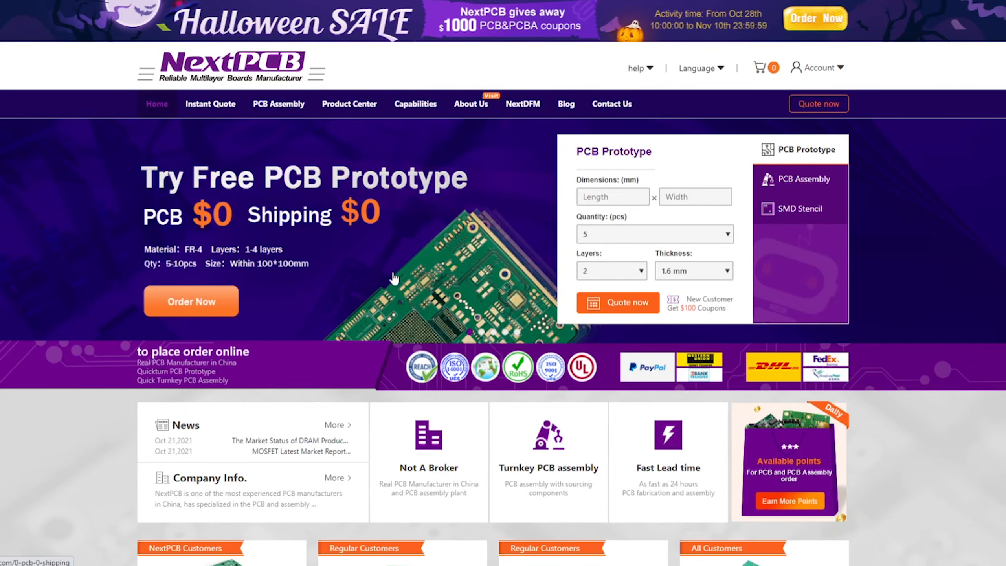
# On the NextPCB website, open the $0 PCB Prototype quote and upload GERBER.zip.
pyautogui.scroll(-10, 393, 279)
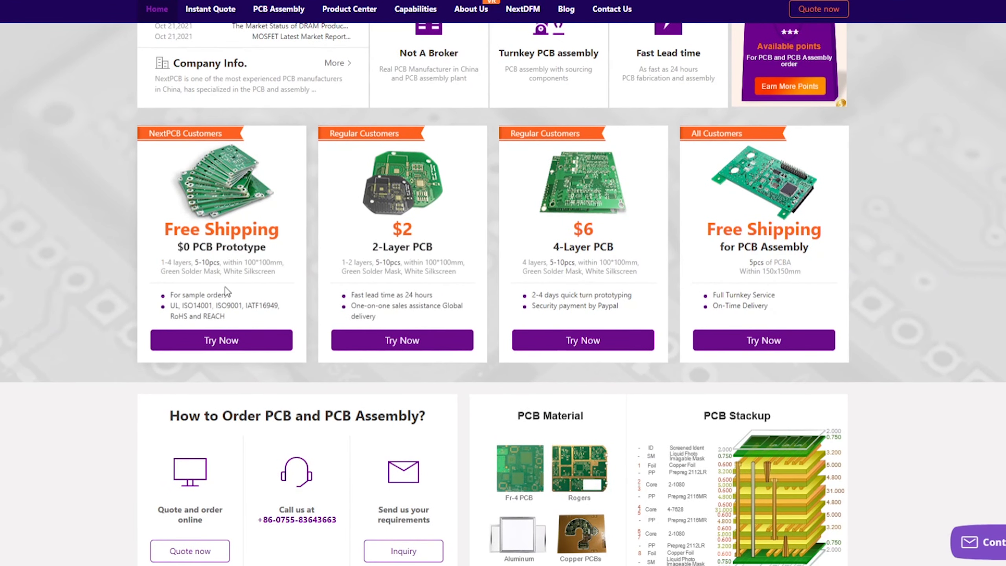
pyautogui.click(233, 341)
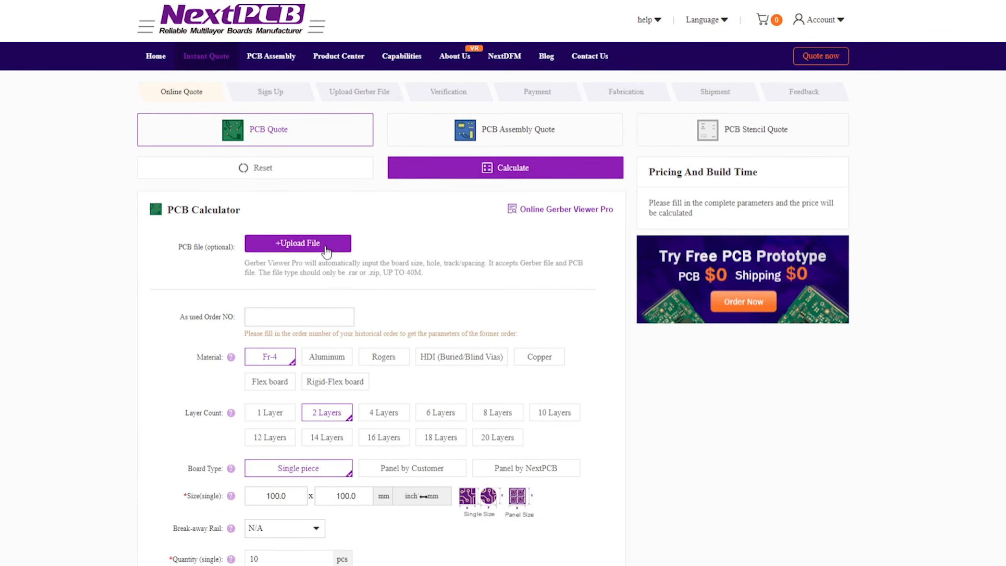
pyautogui.click(324, 244)
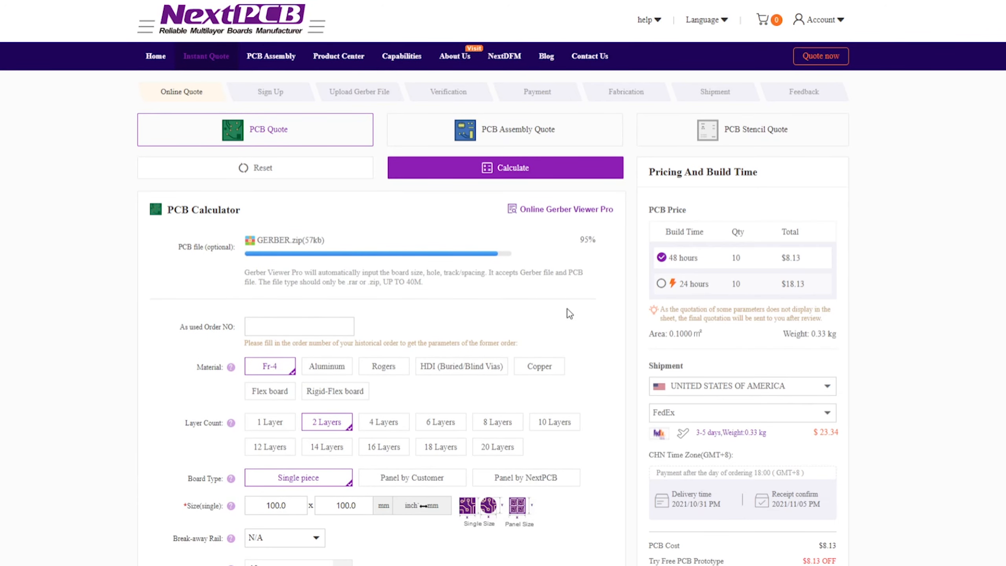
# Inspect the uploaded board in the Gerber Viewer with all layers shown, including the bottom layer silkscreen.
pyautogui.scroll(-5, 566, 317)
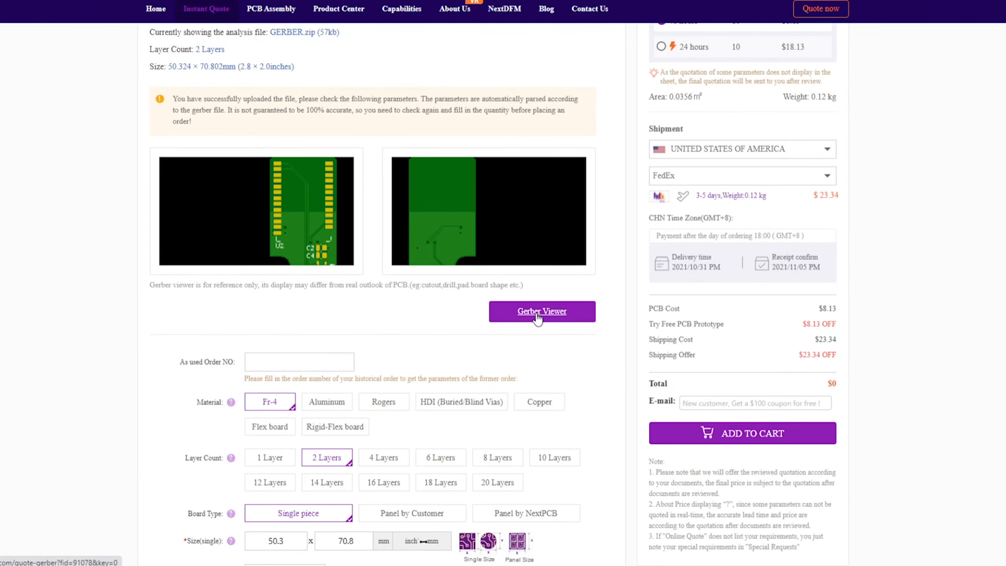
pyautogui.click(540, 306)
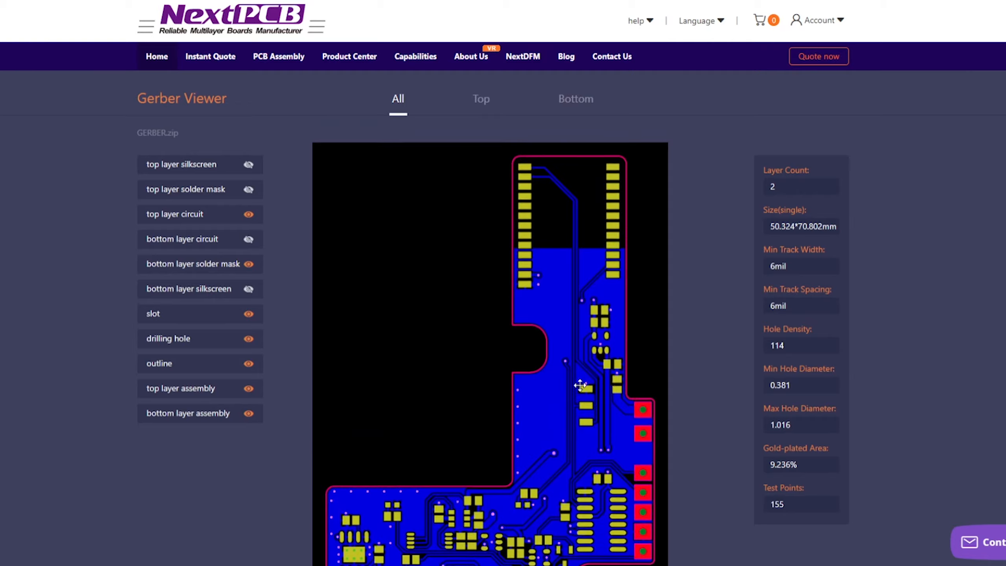
pyautogui.click(248, 289)
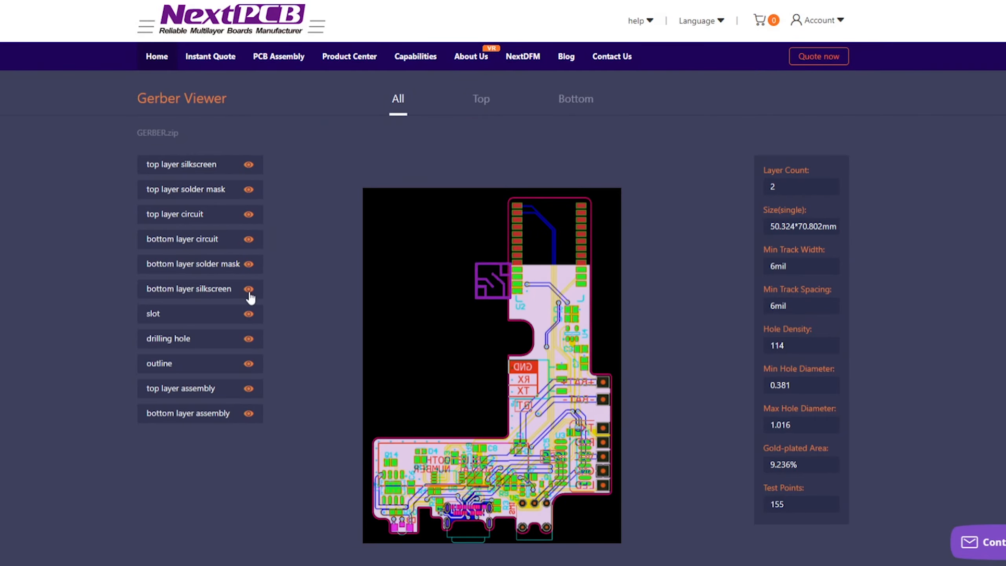
pyautogui.scroll(5, 610, 326)
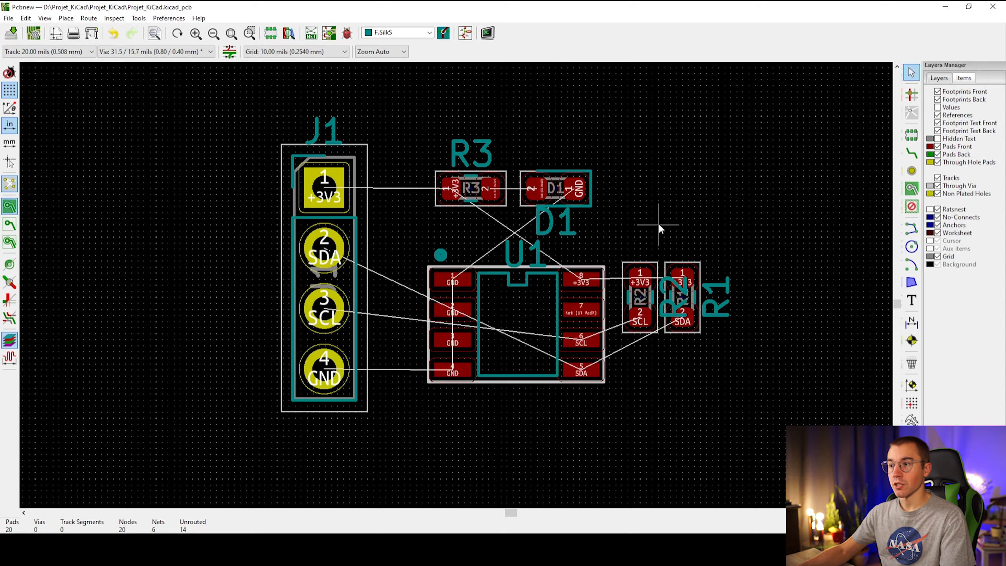
pyautogui.moveTo(667, 206); pyautogui.dragTo(655, 207, button='middle')
pyautogui.scroll(1, 548, 256)
pyautogui.moveTo(456, 285); pyautogui.dragTo(550, 257, button='middle')
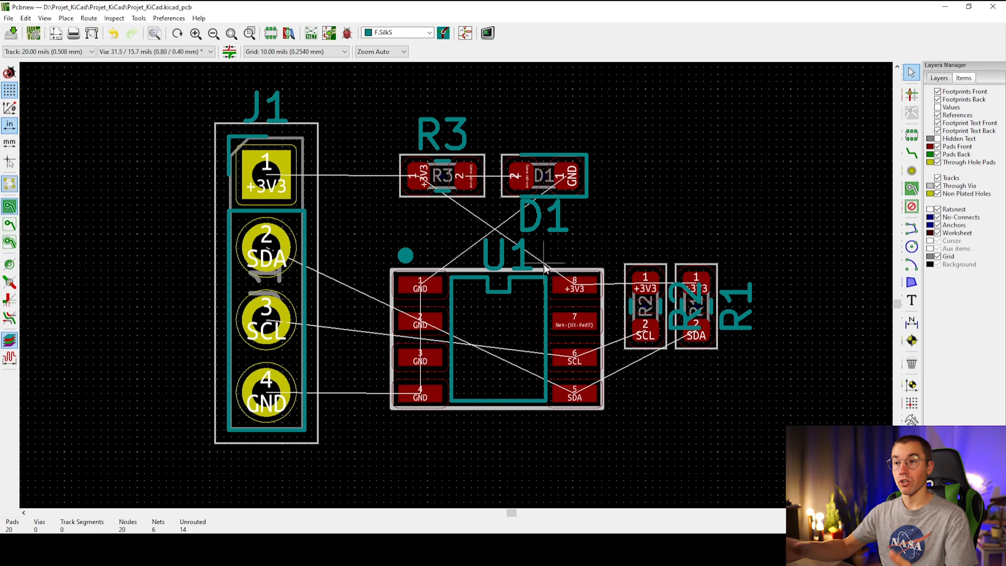
pyautogui.moveTo(661, 215); pyautogui.dragTo(649, 222, button='middle')
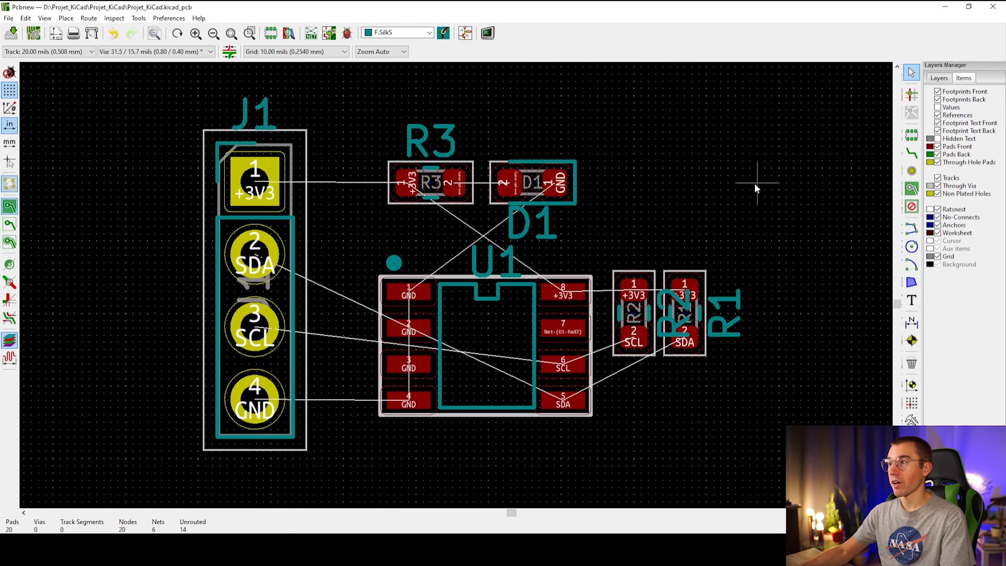
# Draw a closed rectangular board outline about 0.75 by 0.48 in around all footprints on the Edge.Cuts layer.
pyautogui.click(937, 80)
pyautogui.click(936, 208)
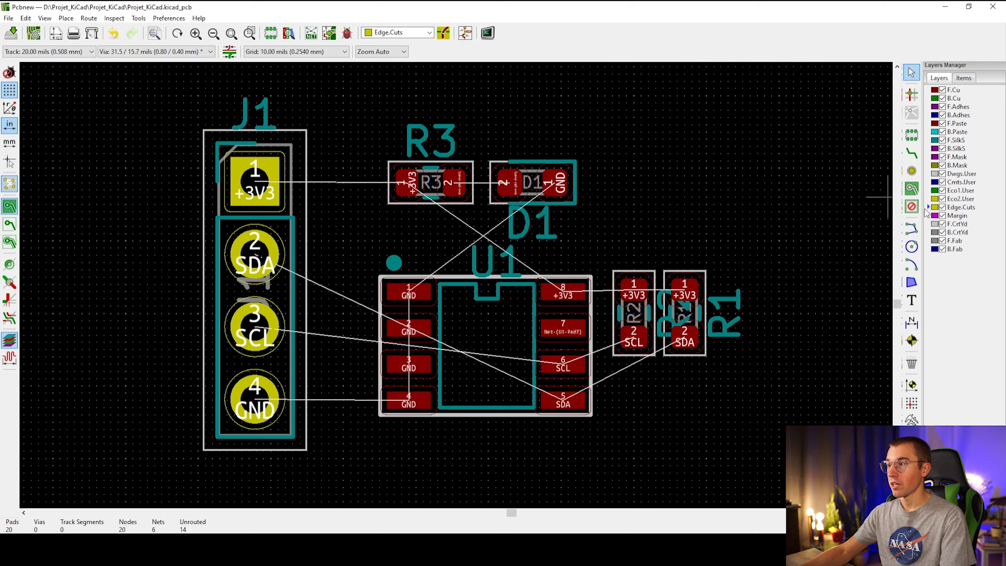
pyautogui.click(911, 230)
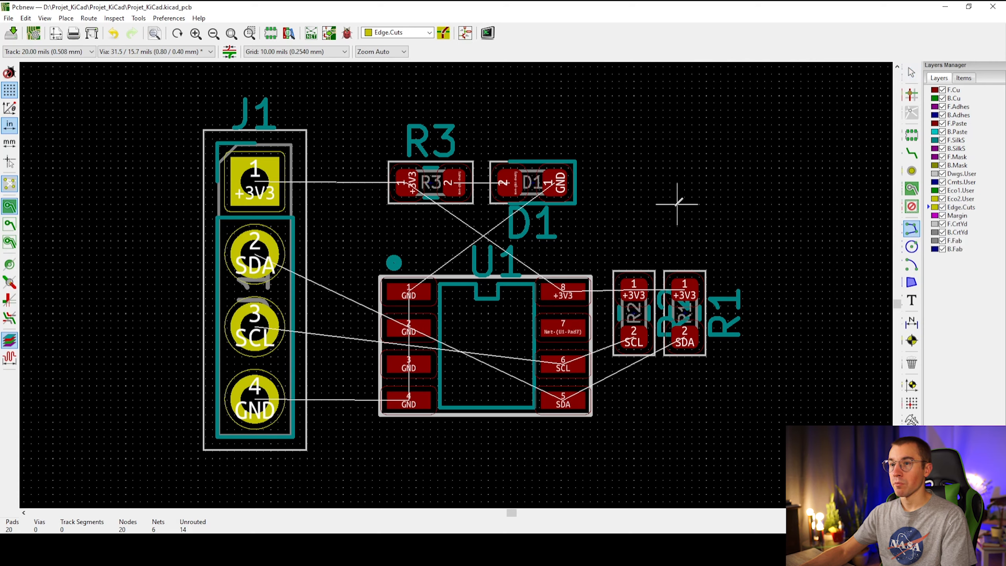
pyautogui.click(191, 117)
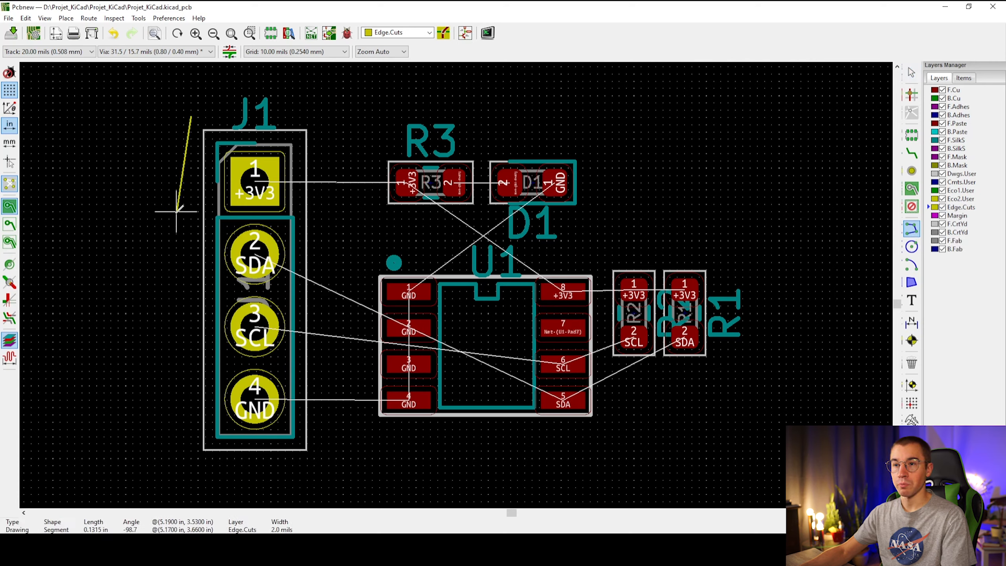
pyautogui.moveTo(192, 472); pyautogui.dragTo(192, 460, button='middle')
pyautogui.click(191, 453)
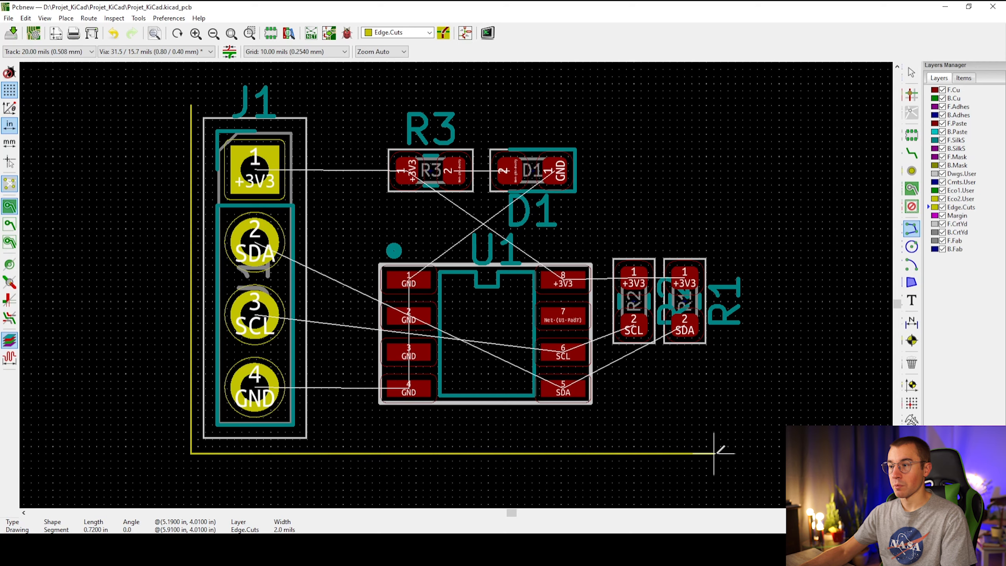
pyautogui.click(736, 453)
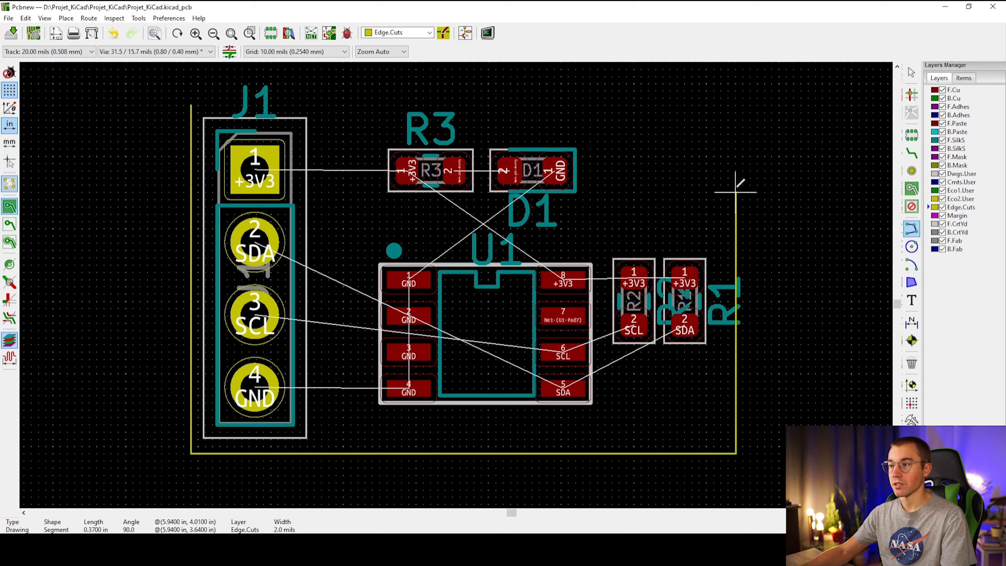
pyautogui.click(736, 112)
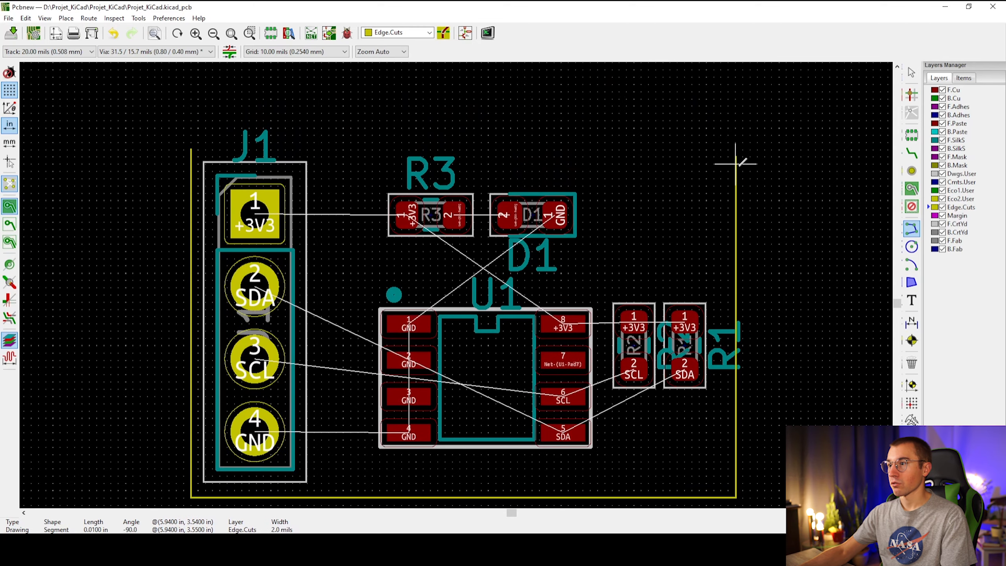
pyautogui.click(736, 150)
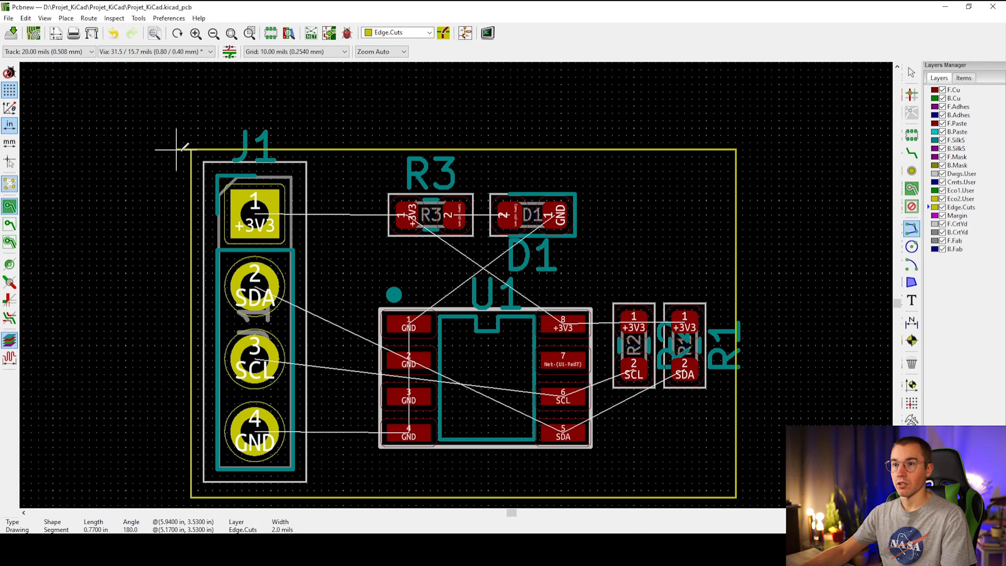
pyautogui.click(191, 150)
pyautogui.press('Escape')
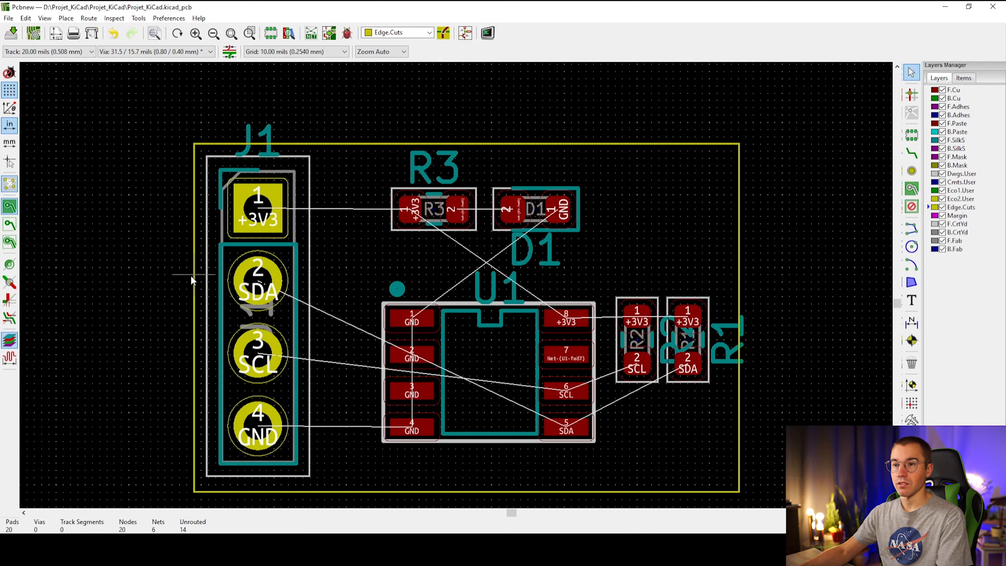
# Examine the outlined board and its placed components from several angles in the 3D Viewer.
pyautogui.moveTo(418, 323); pyautogui.dragTo(431, 315, button='middle')
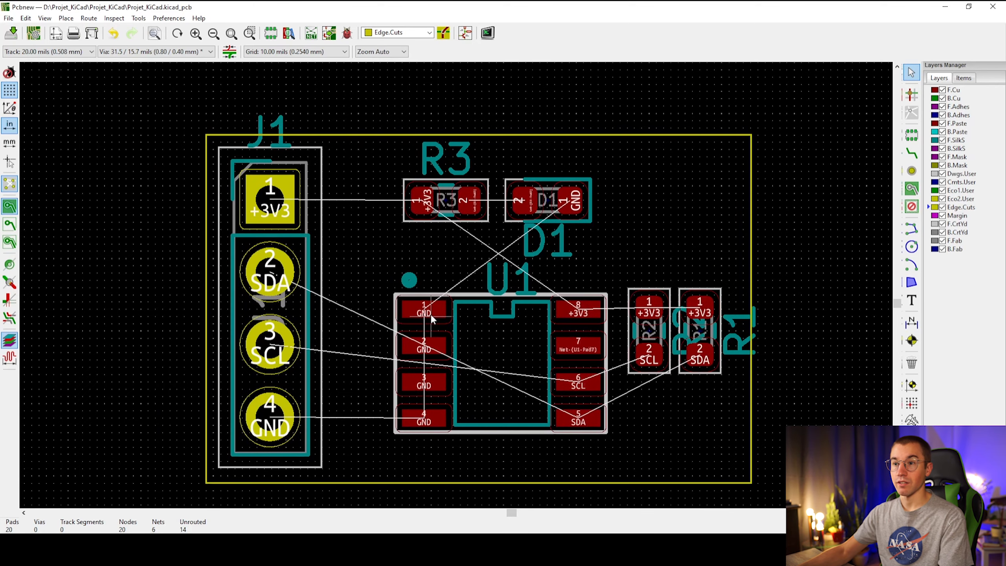
pyautogui.click(44, 18)
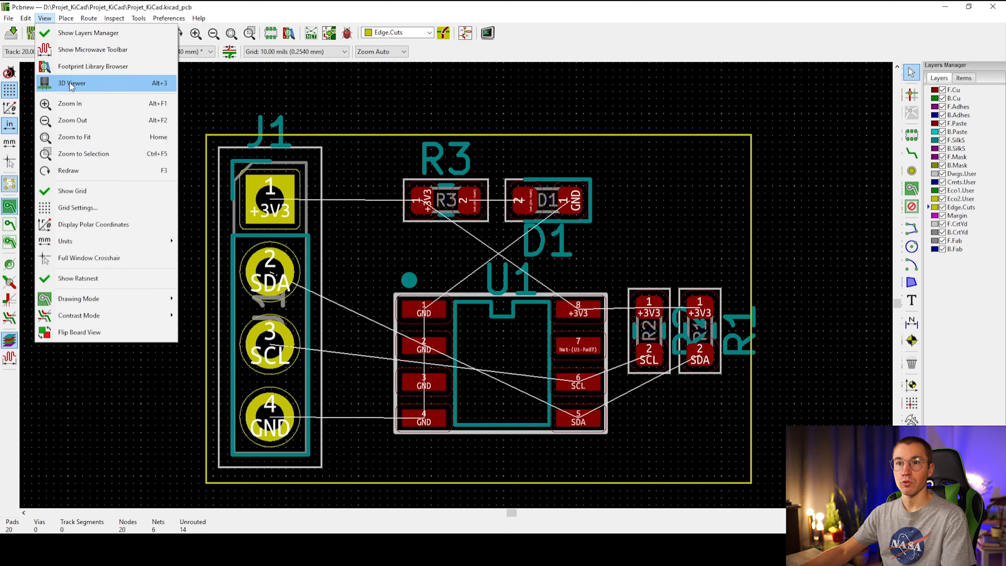
pyautogui.click(72, 85)
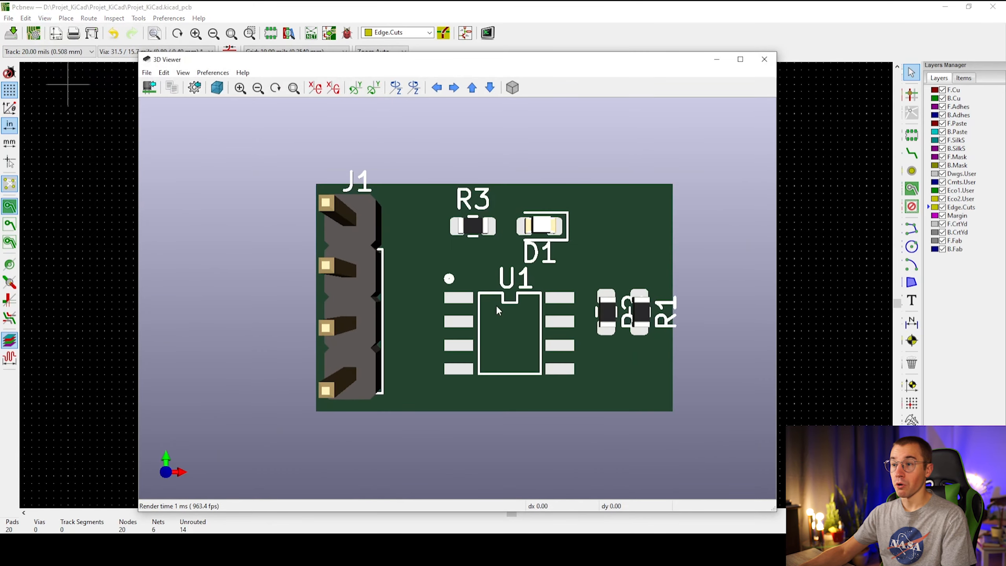
pyautogui.moveTo(433, 340); pyautogui.dragTo(428, 289)
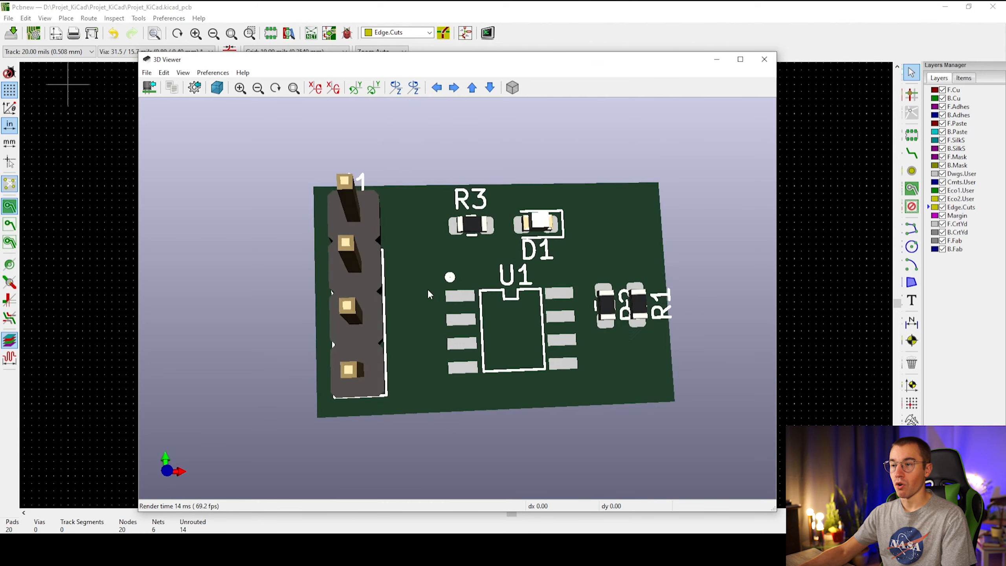
pyautogui.moveTo(619, 227); pyautogui.dragTo(517, 235)
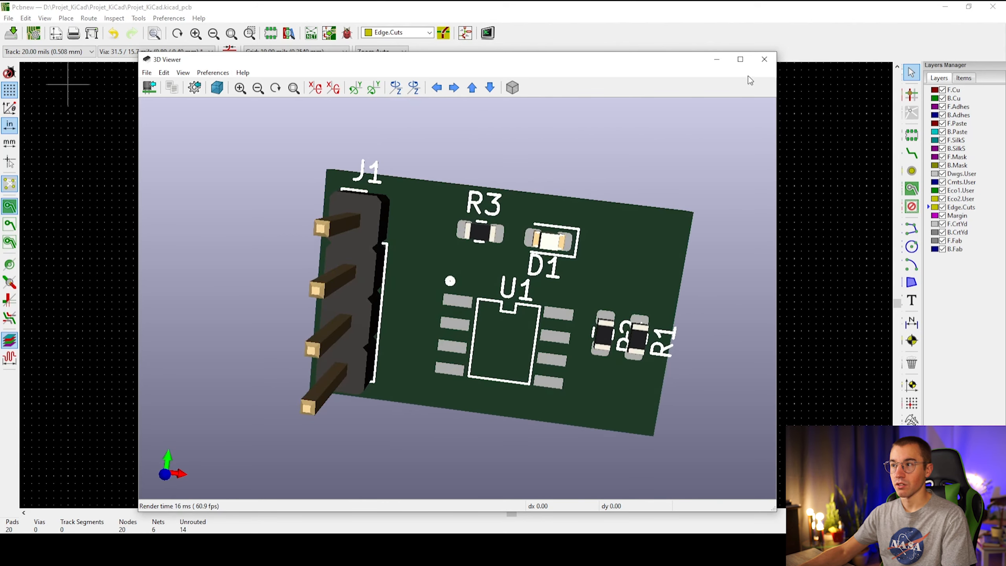
pyautogui.click(764, 59)
# Make F.Cu the active layer and add a 16 mil pre-defined track width in the board setup.
pyautogui.moveTo(436, 248); pyautogui.dragTo(440, 234, button='middle')
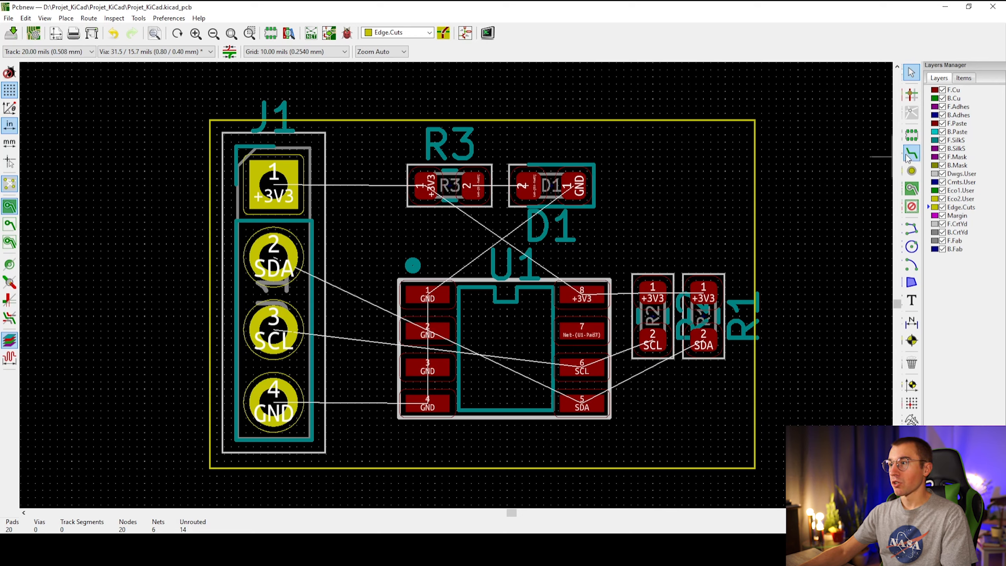
pyautogui.click(934, 90)
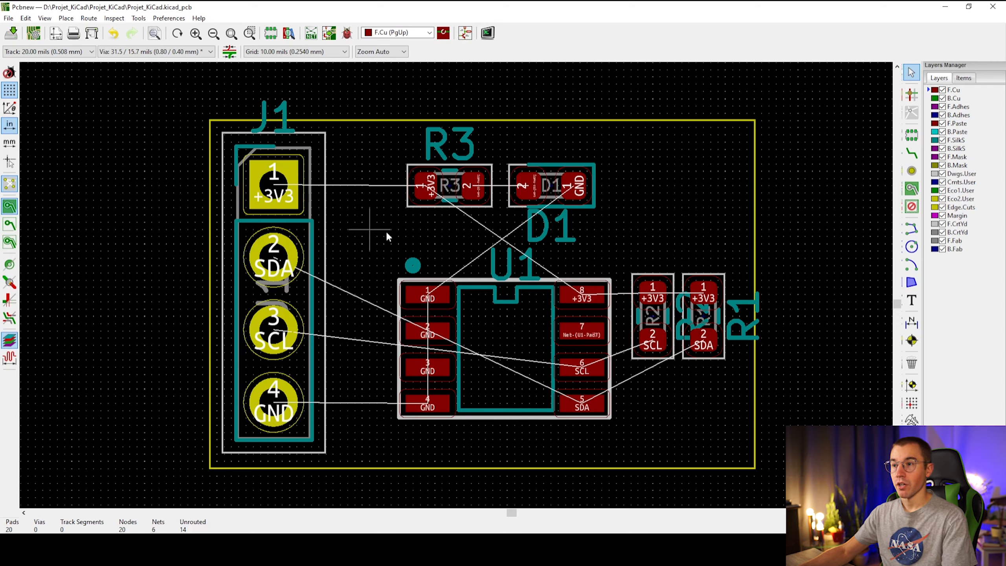
pyautogui.click(912, 154)
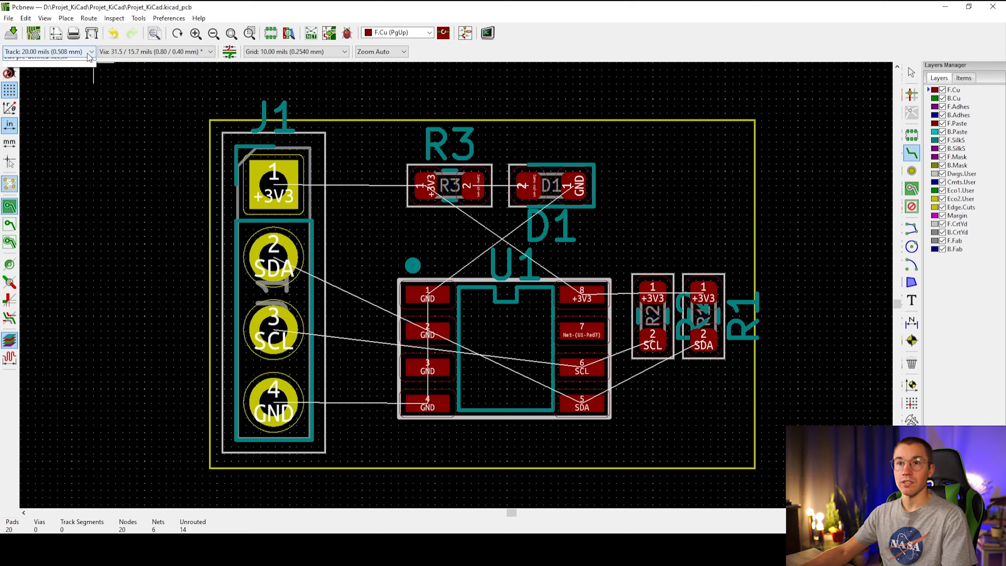
pyautogui.click(67, 52)
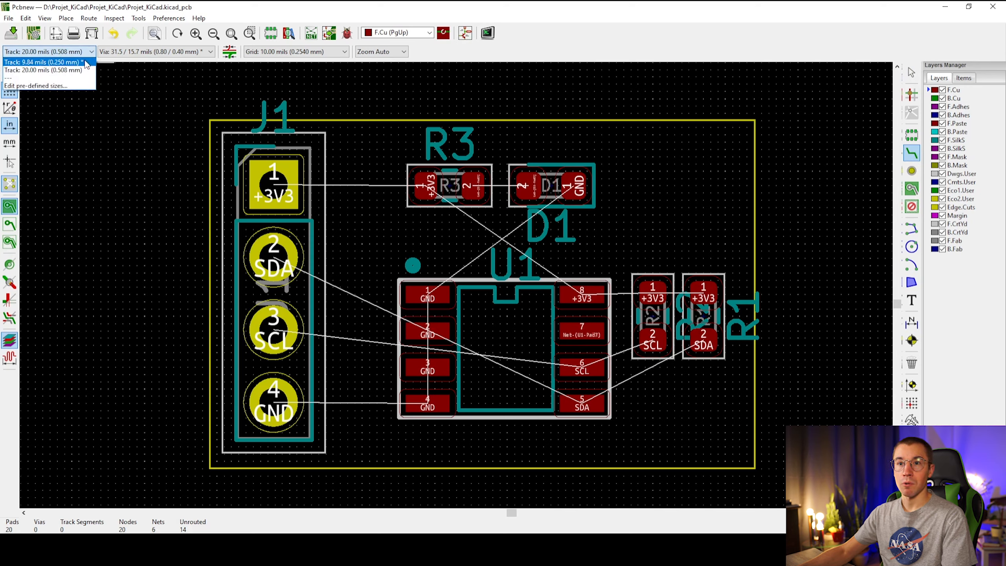
pyautogui.press('Up')
pyautogui.press('Up')
pyautogui.click(70, 86)
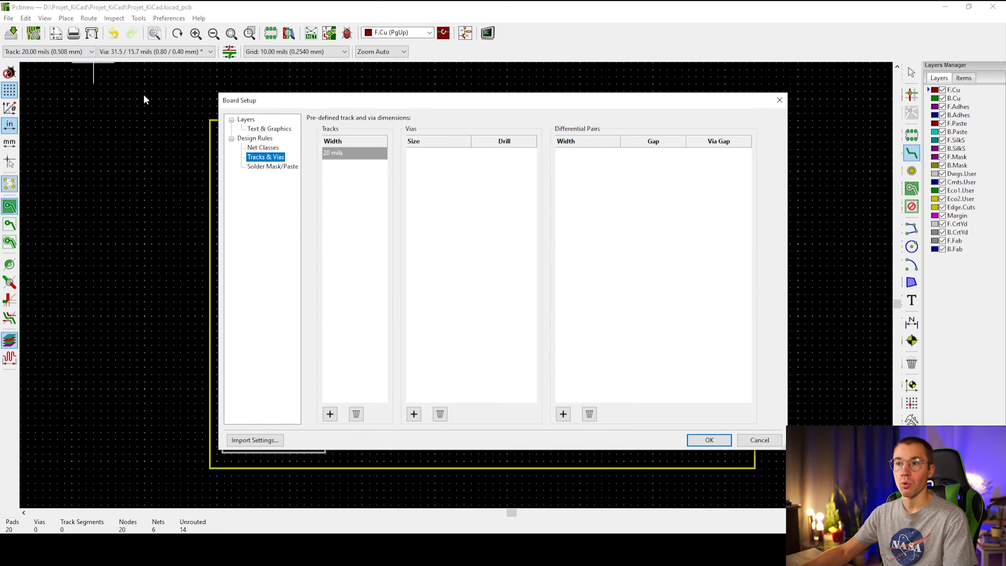
pyautogui.moveTo(341, 101); pyautogui.dragTo(326, 112)
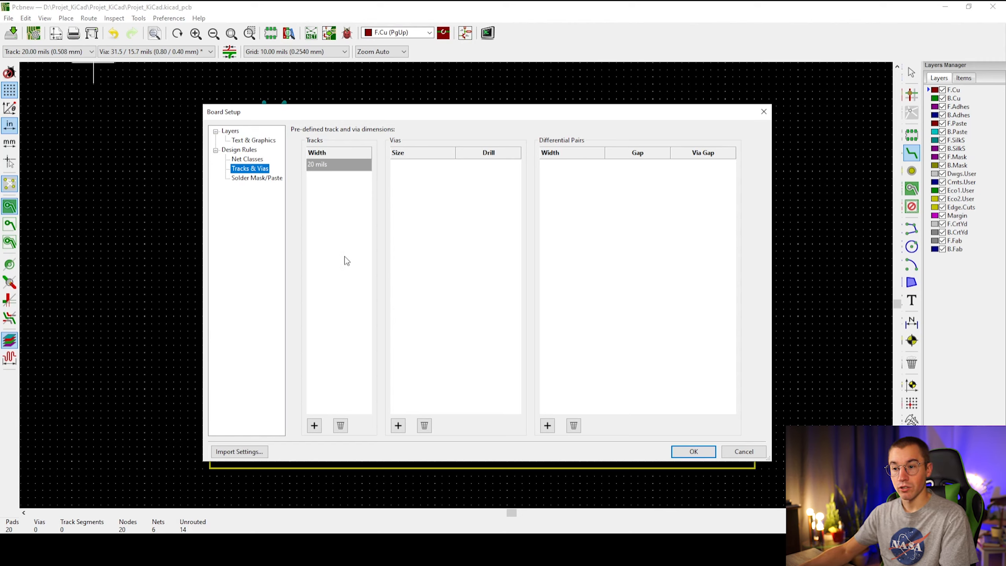
pyautogui.click(328, 168)
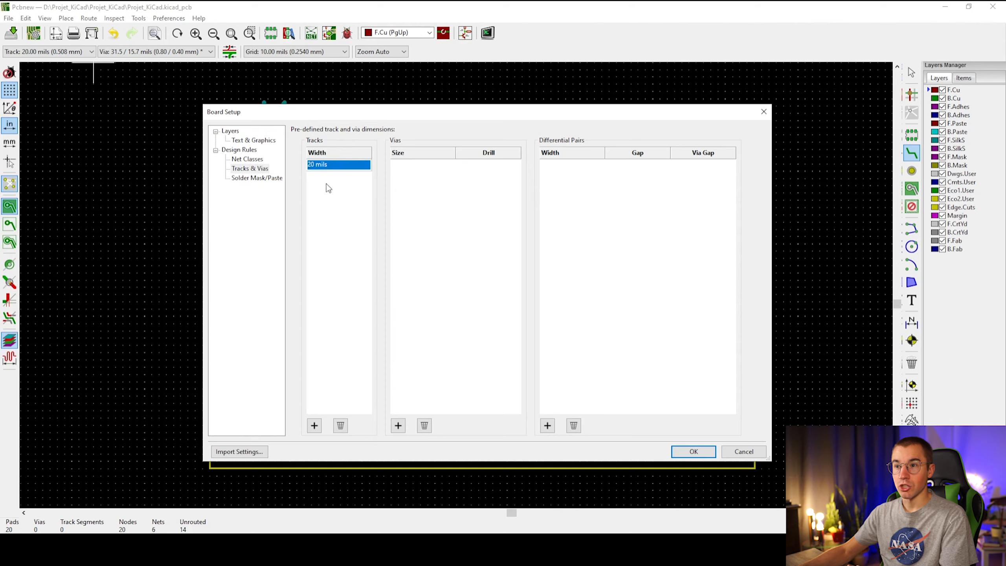
pyautogui.click(314, 425)
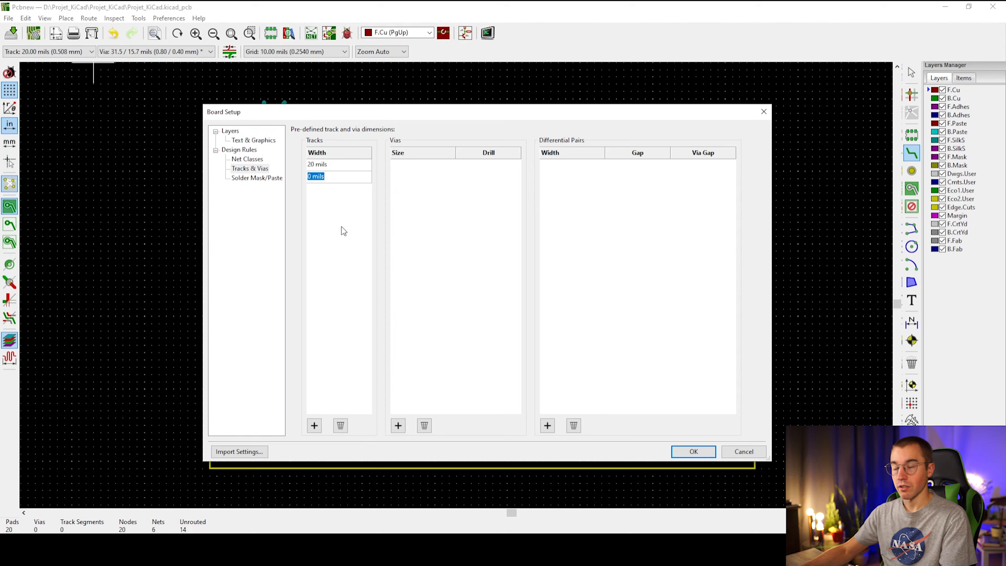
pyautogui.write('16')
pyautogui.press('Return')
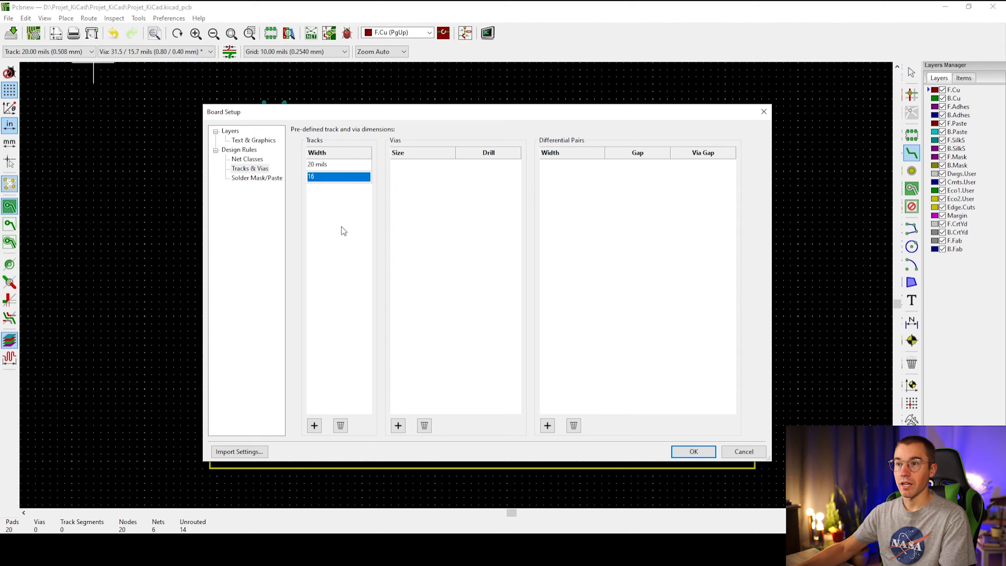
pyautogui.click(681, 450)
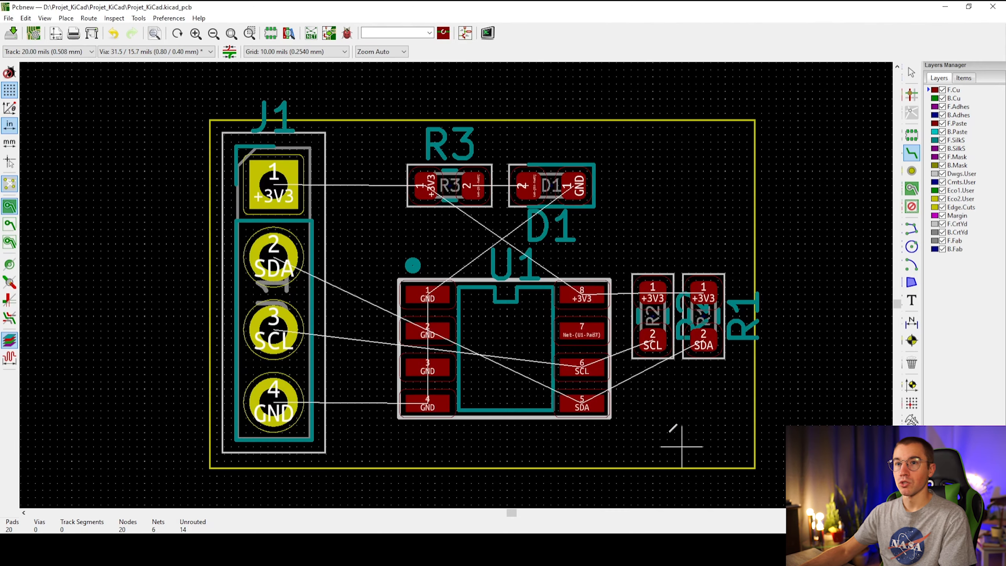
# Set the track width to 16 mils and route R3 pad 2 to D1 pad 2 and R3 pad 1 to J1's +3V3 pad.
pyautogui.click(84, 51)
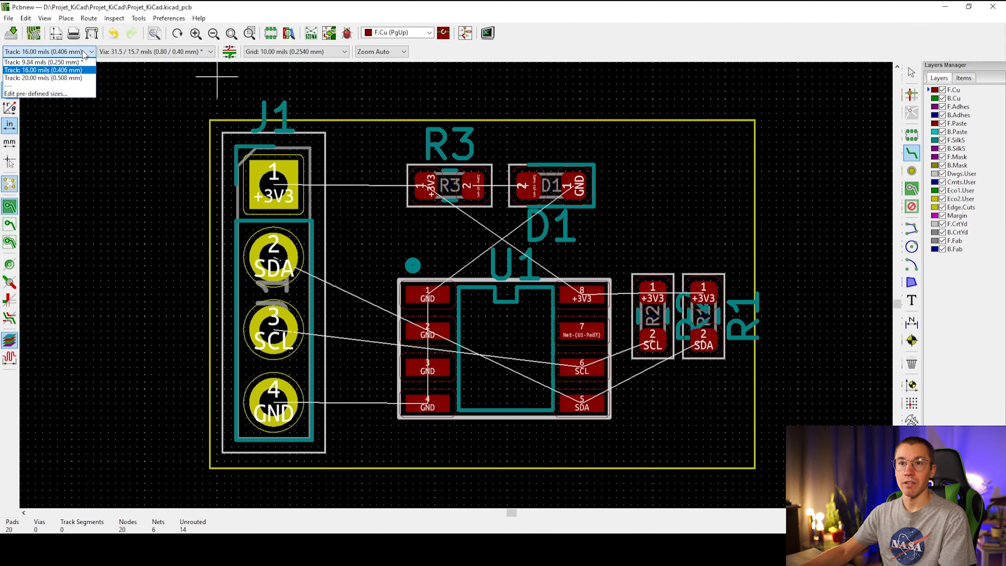
pyautogui.click(66, 70)
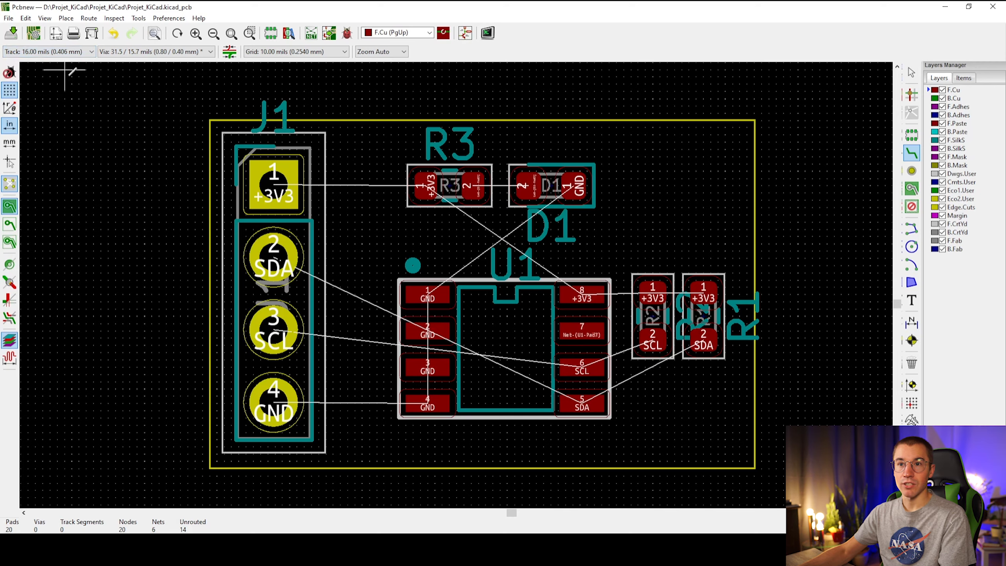
pyautogui.click(464, 185)
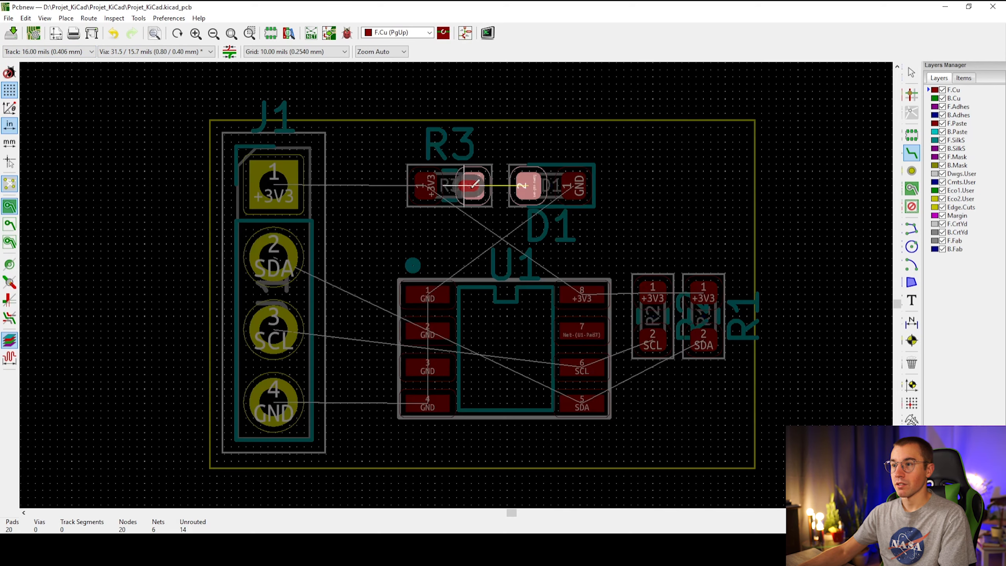
pyautogui.click(523, 186)
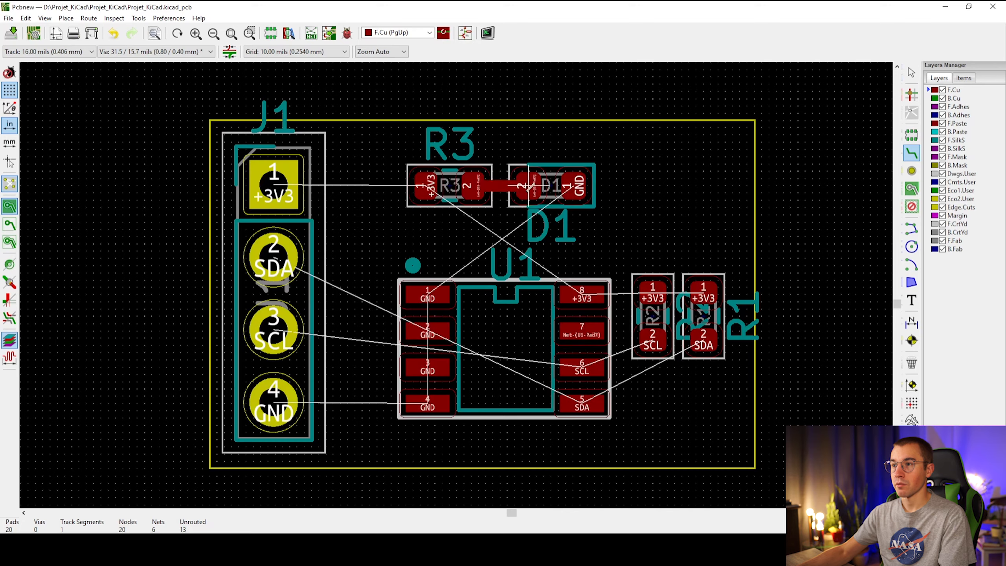
pyautogui.click(421, 185)
pyautogui.click(279, 185)
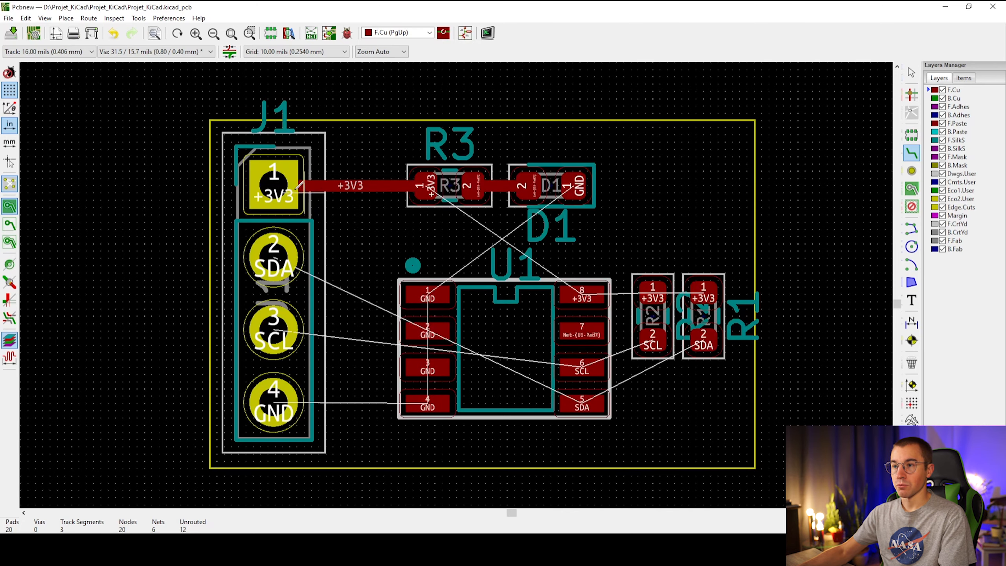
# Route the +3V3 track on F.Cu from U1 pad 8 through R2 pad 1 to R1 pad 1.
pyautogui.scroll(3, 347, 186)
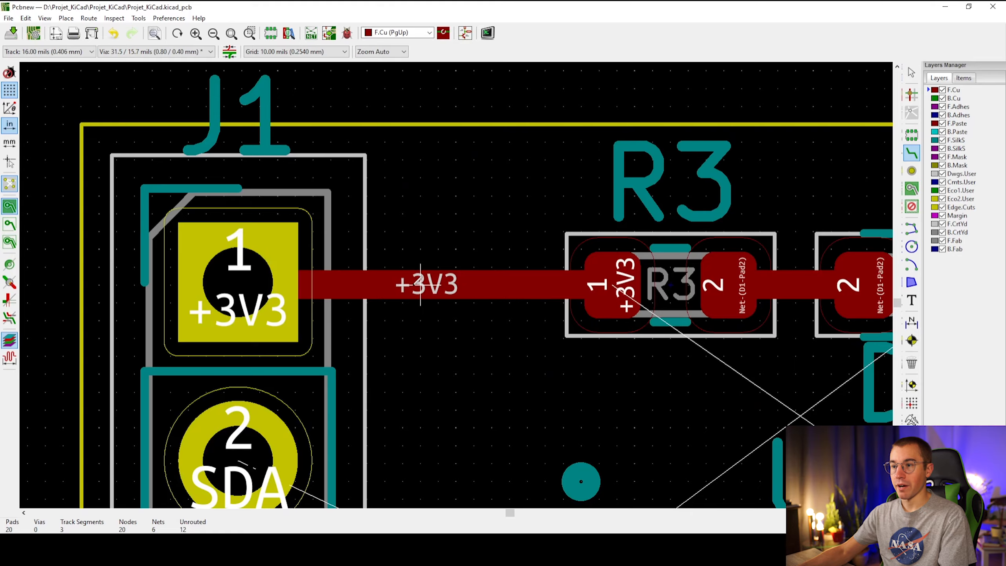
pyautogui.scroll(-3, 515, 339)
pyautogui.moveTo(487, 369); pyautogui.dragTo(458, 297, button='middle')
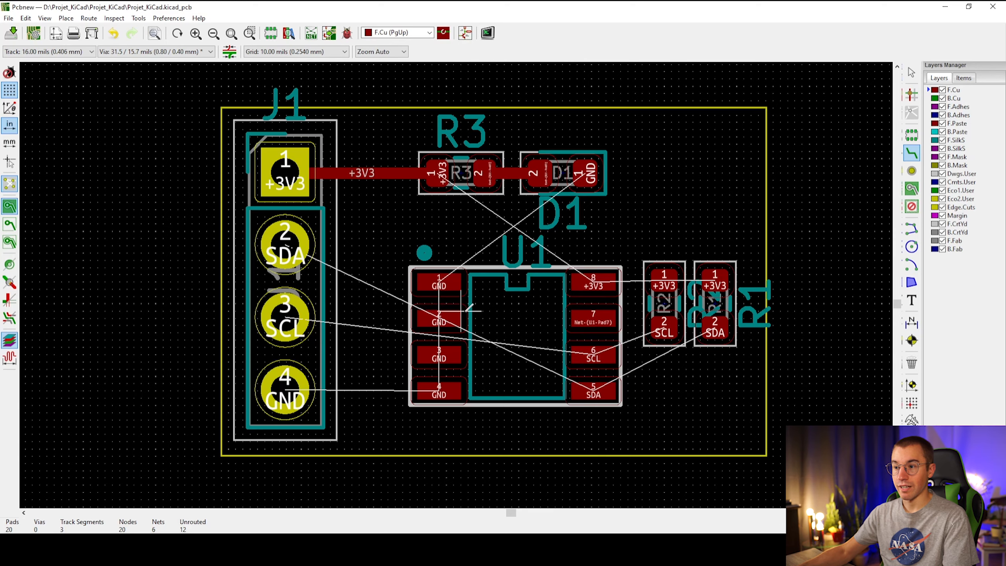
pyautogui.click(593, 282)
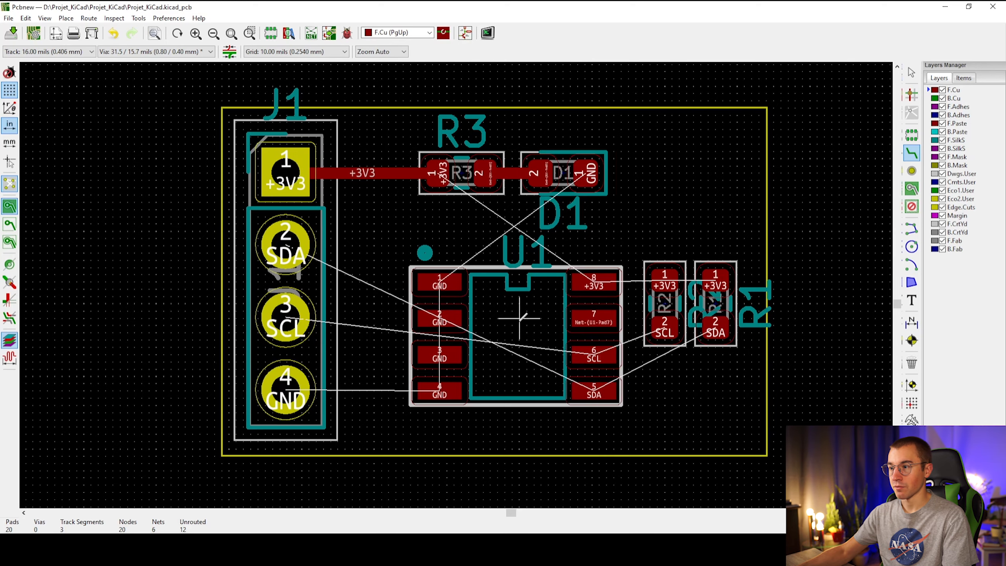
pyautogui.click(719, 292)
# Route SCL from R2 pad 2 to U1 pad 6 and SDA from U1 pad 5 to R1 pad 2.
pyautogui.click(668, 339)
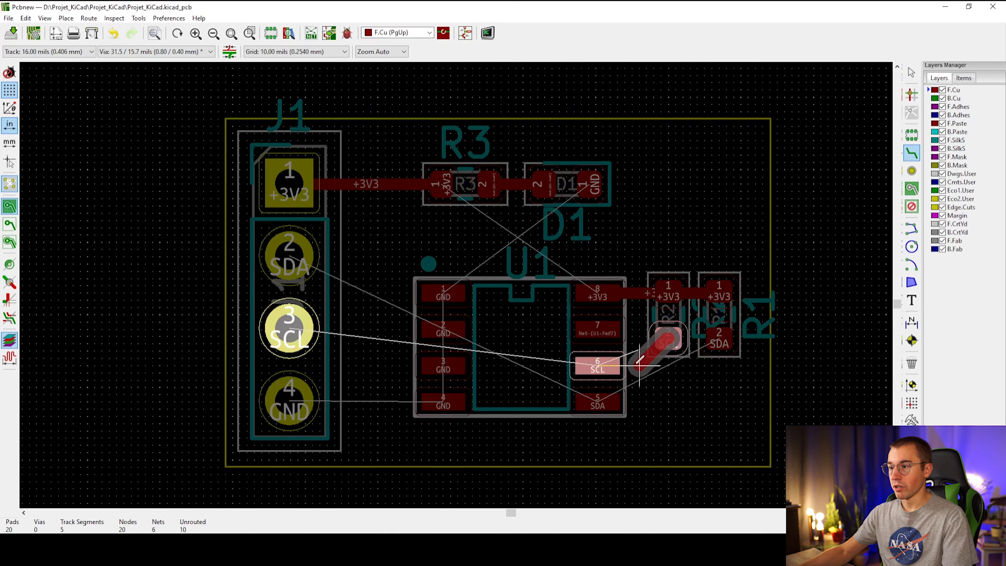
pyautogui.click(597, 365)
pyautogui.click(598, 402)
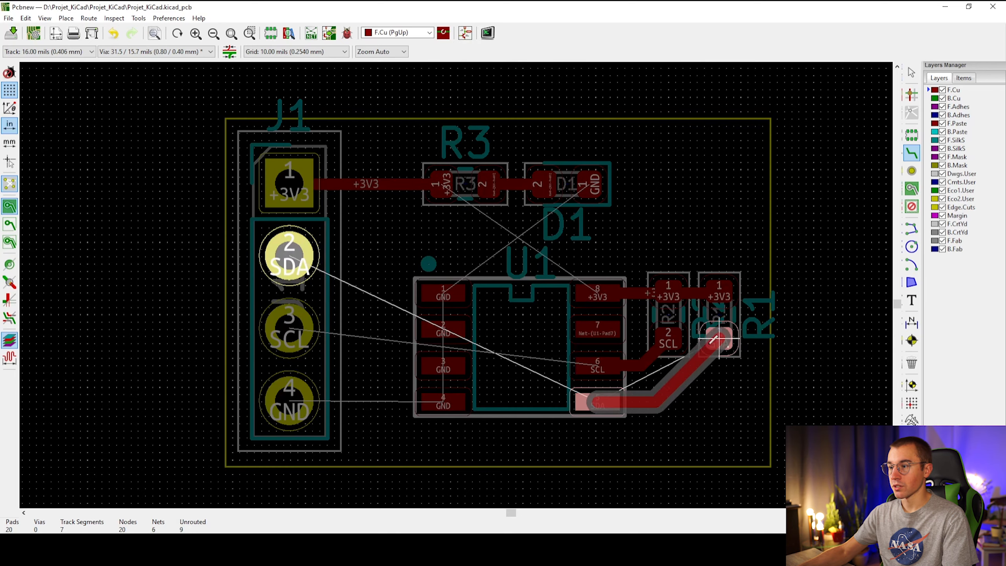
pyautogui.click(719, 337)
# Route a +3V3 track on F.Cu from U1 pad 8 up to R3 pad 1, bending above U1's GND pads.
pyautogui.scroll(3, 523, 358)
pyautogui.scroll(-3, 457, 284)
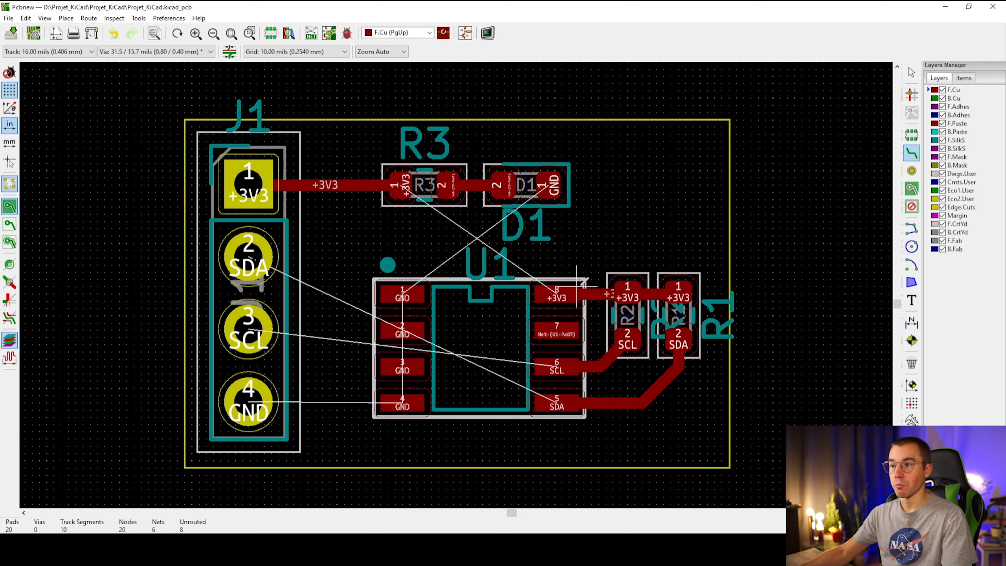
pyautogui.click(557, 294)
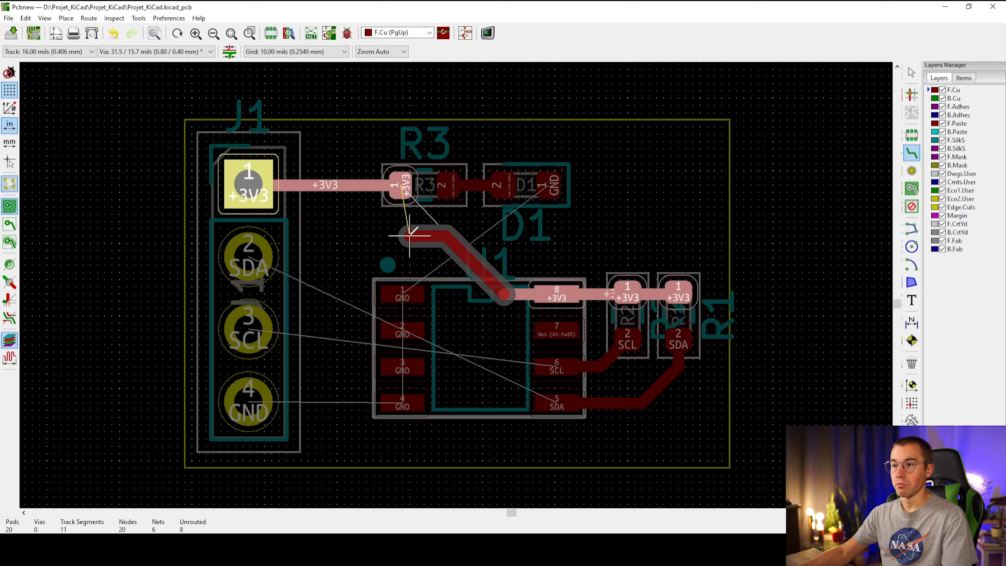
pyautogui.click(401, 224)
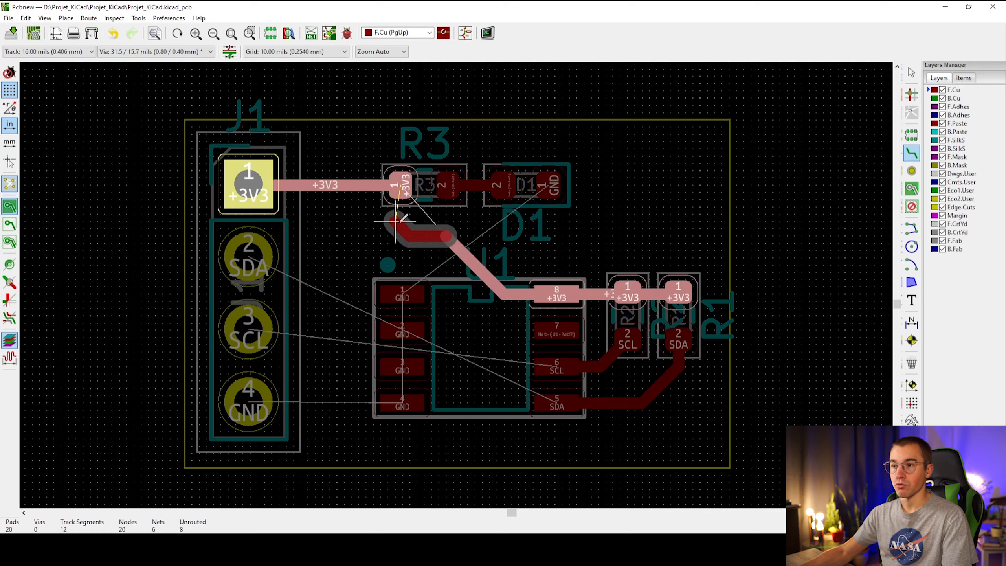
pyautogui.click(401, 184)
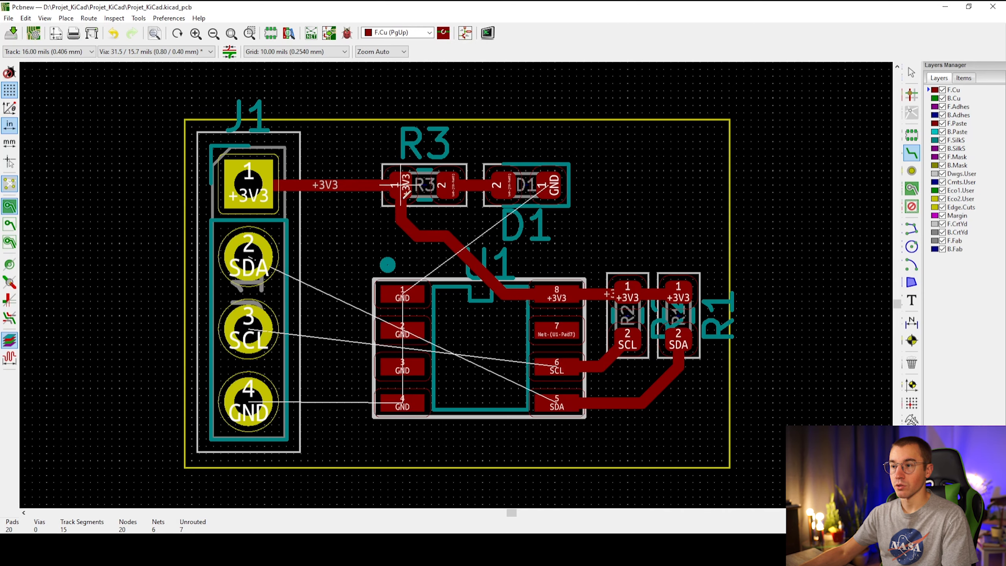
# Route a short SCL track on F.Cu from U1 pad 6 straight inward, ending inside U1's body outline.
pyautogui.moveTo(490, 316); pyautogui.dragTo(502, 318, button='middle')
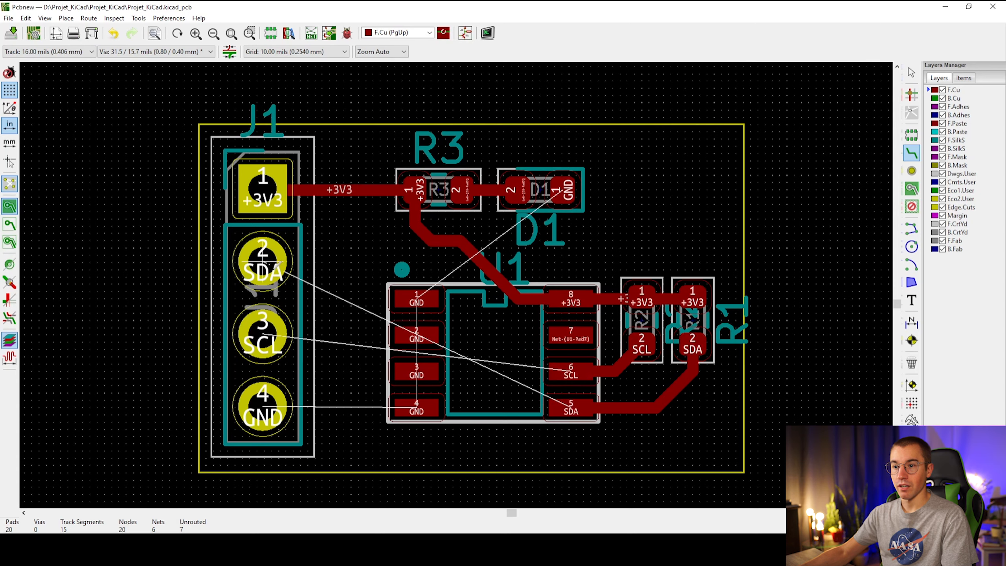
pyautogui.click(567, 371)
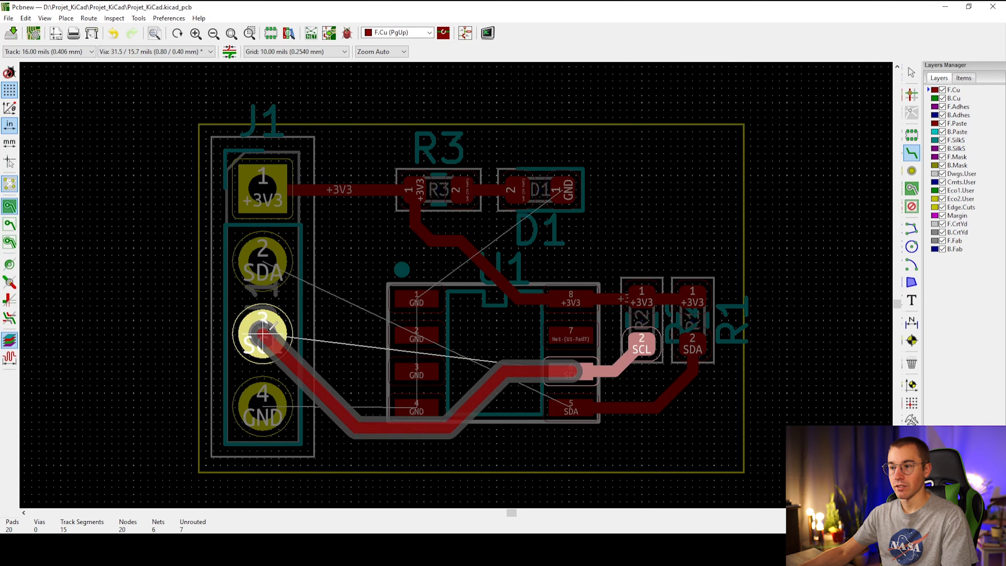
pyautogui.press('Escape')
pyautogui.click(567, 371)
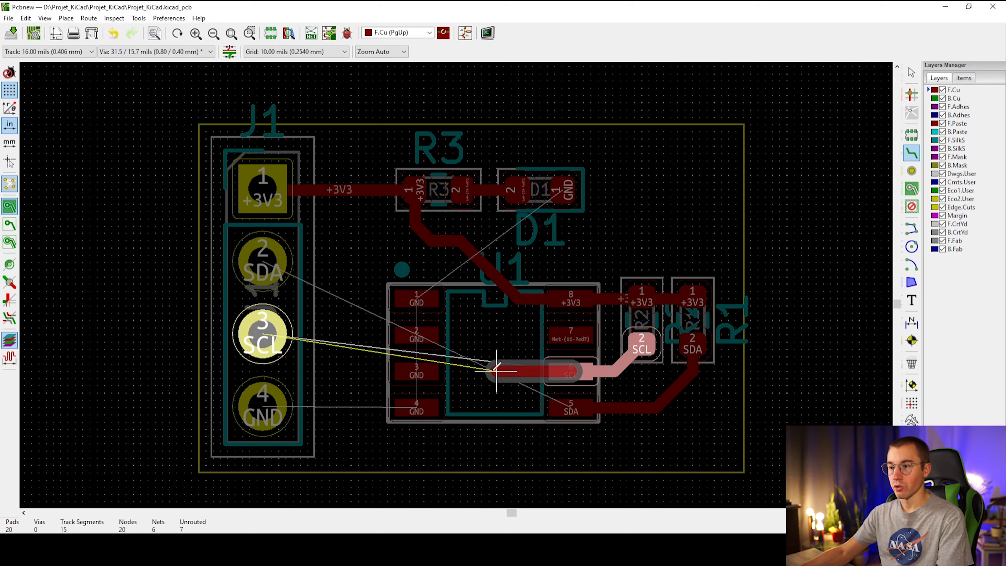
pyautogui.click(482, 371)
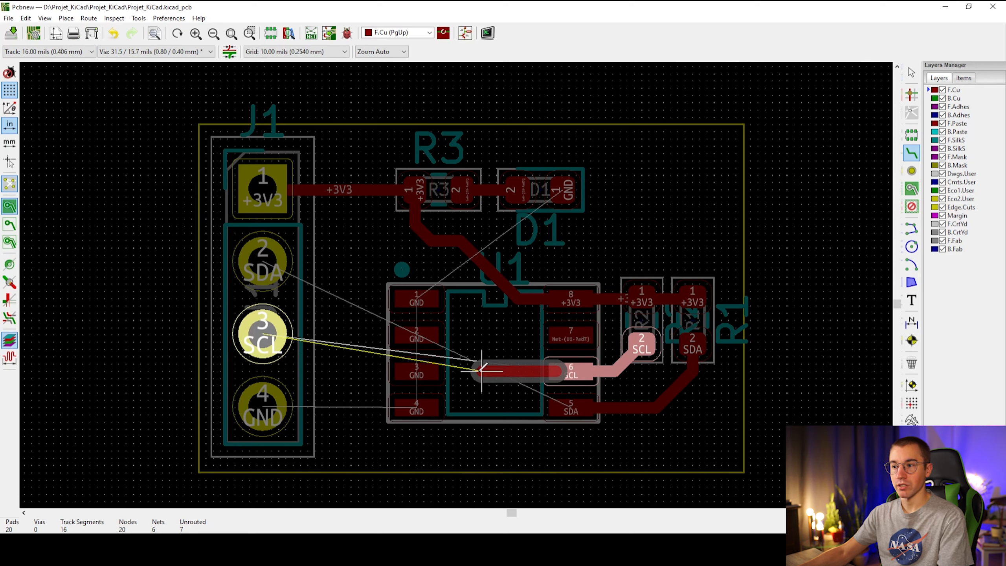
pyautogui.click(482, 370)
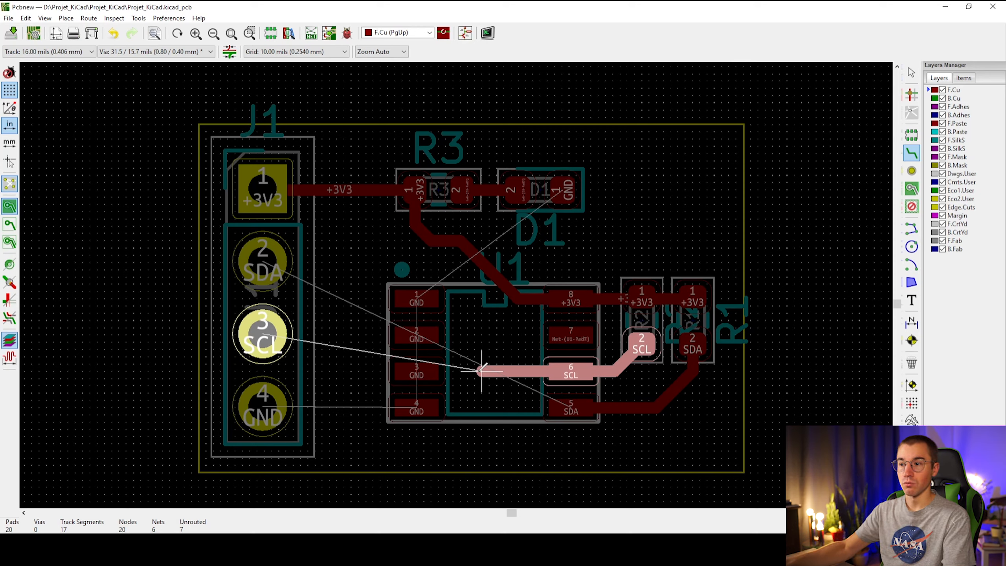
pyautogui.click(475, 371)
pyautogui.click(474, 372)
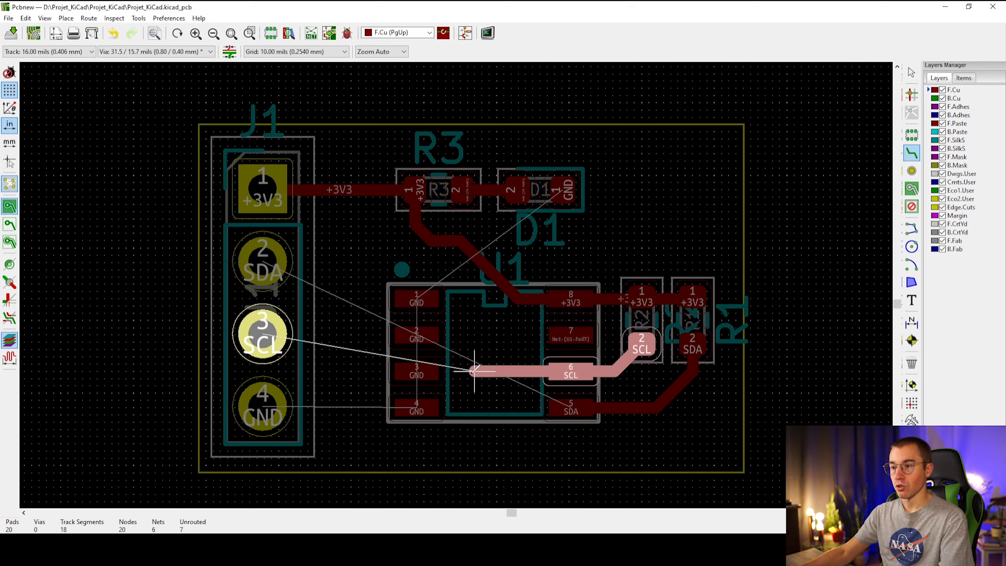
pyautogui.press('Escape')
pyautogui.press('Escape')
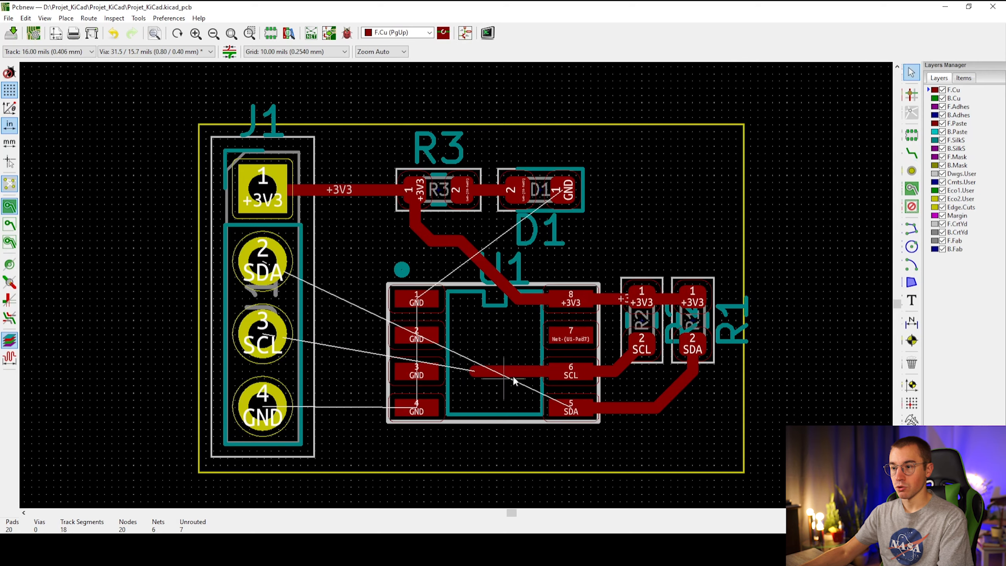
# Place a via on the free end of the SCL track inside U1's outline.
pyautogui.click(912, 171)
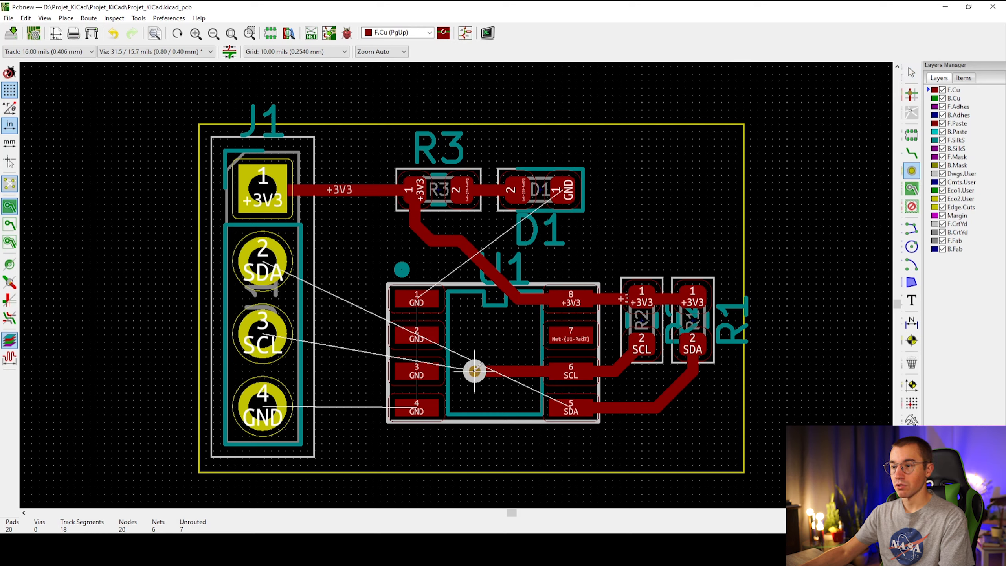
pyautogui.click(474, 371)
pyautogui.press('Escape')
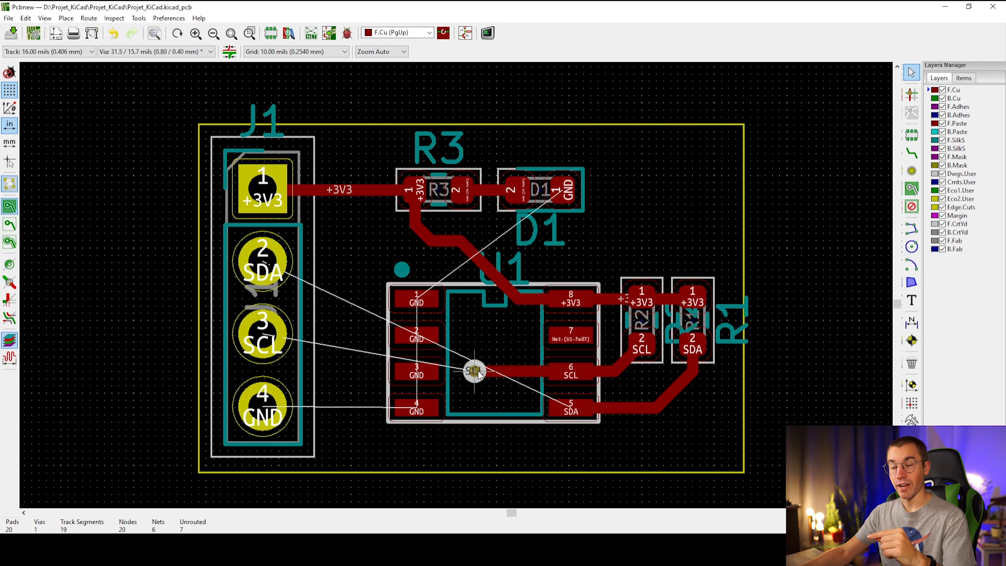
# Make B.Cu the active layer and route SCL from the via to J1 pad 3.
pyautogui.click(911, 154)
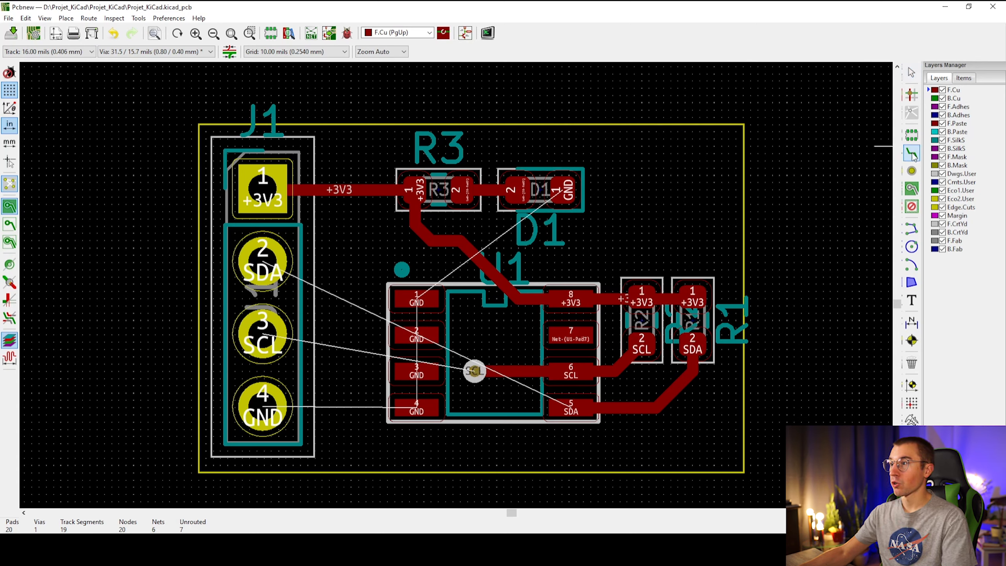
pyautogui.click(929, 99)
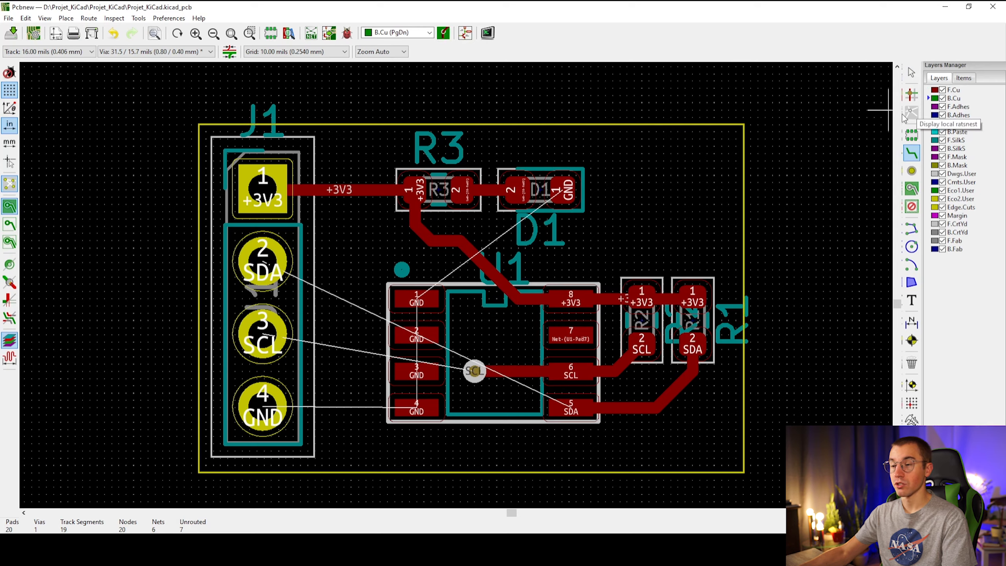
pyautogui.click(474, 371)
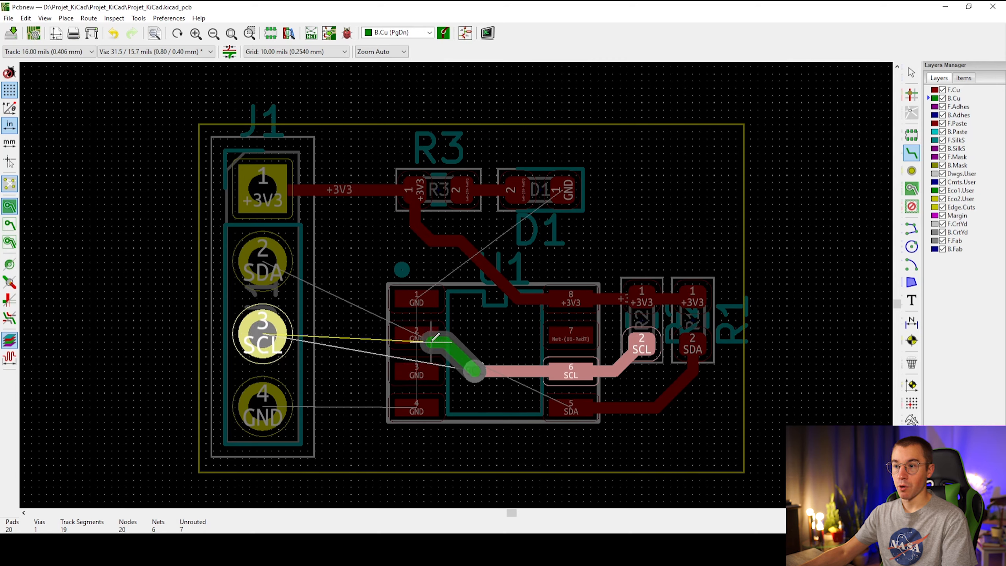
pyautogui.click(284, 331)
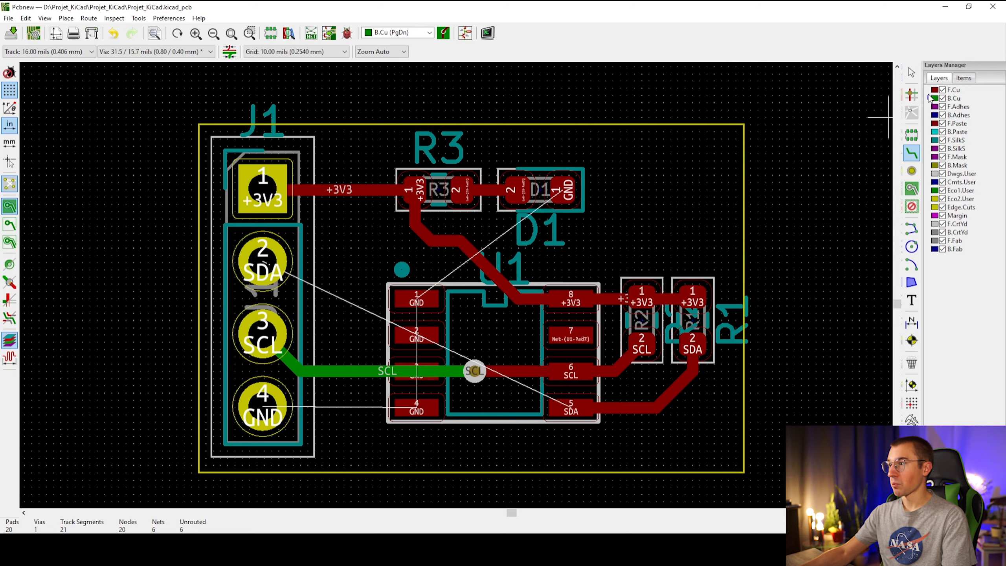
# Route a short SDA track on F.Cu from U1 pad 5 into U1's outline and place a via at its end.
pyautogui.click(953, 90)
pyautogui.click(571, 408)
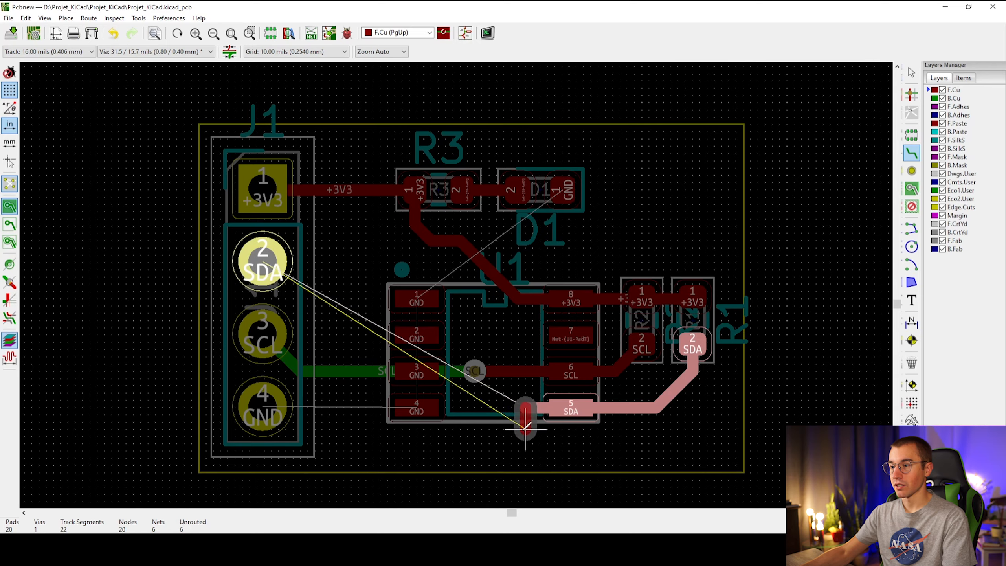
pyautogui.doubleClick(525, 407)
pyautogui.press('Escape')
pyautogui.click(912, 171)
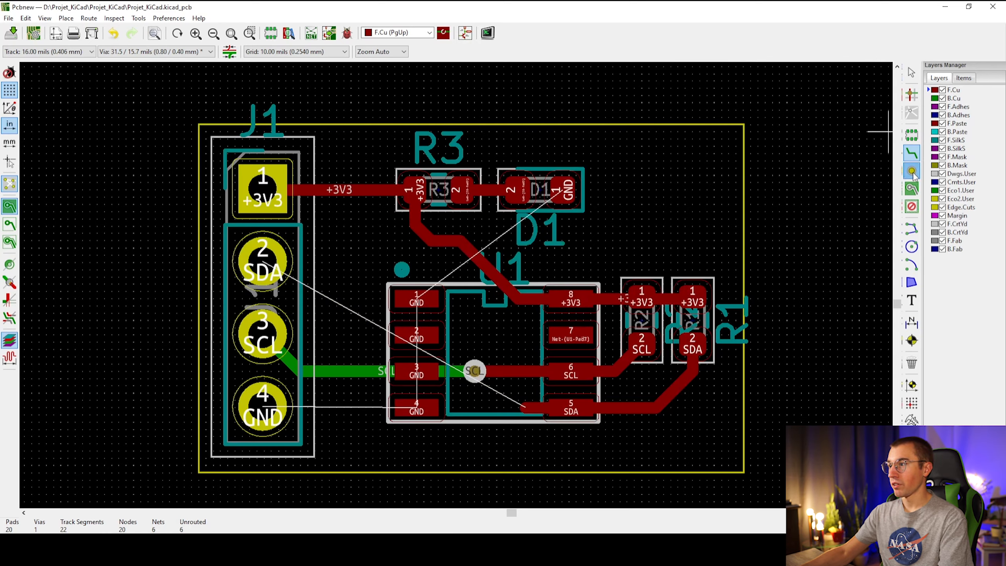
pyautogui.click(525, 407)
pyautogui.press('Escape')
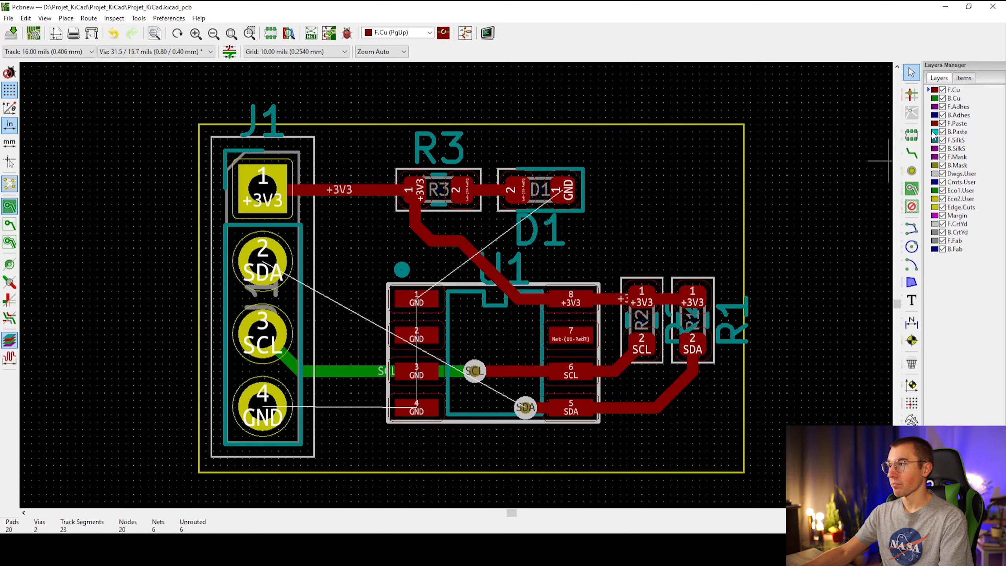
# Route SDA on B.Cu from its via up through U1's outline to J1 pad 2.
pyautogui.click(945, 98)
pyautogui.click(912, 153)
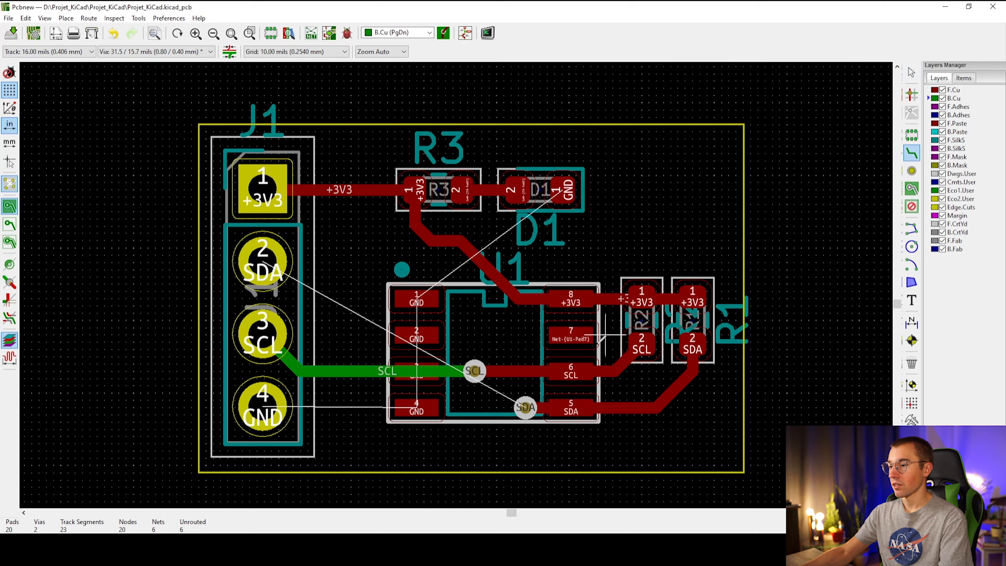
pyautogui.click(525, 408)
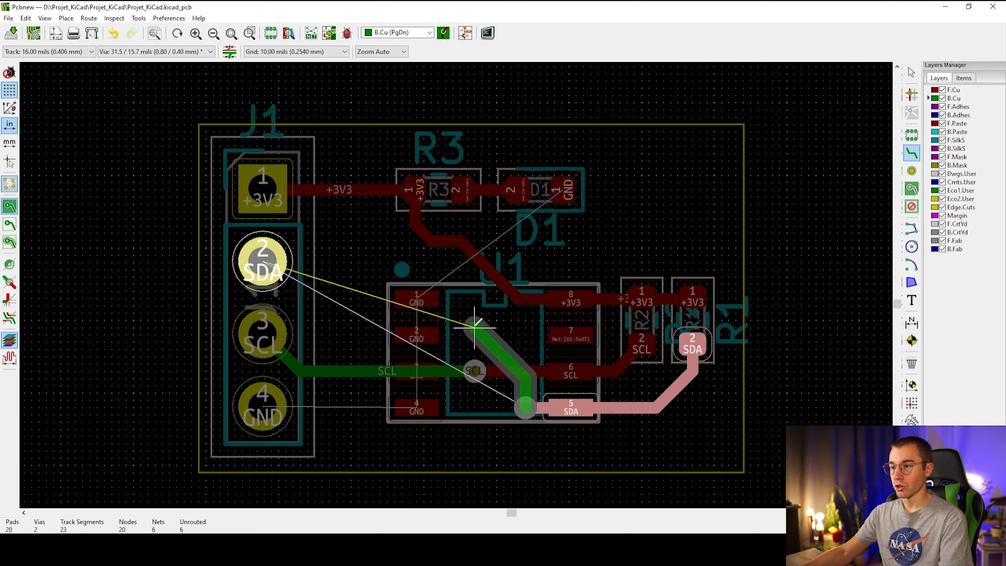
pyautogui.click(525, 358)
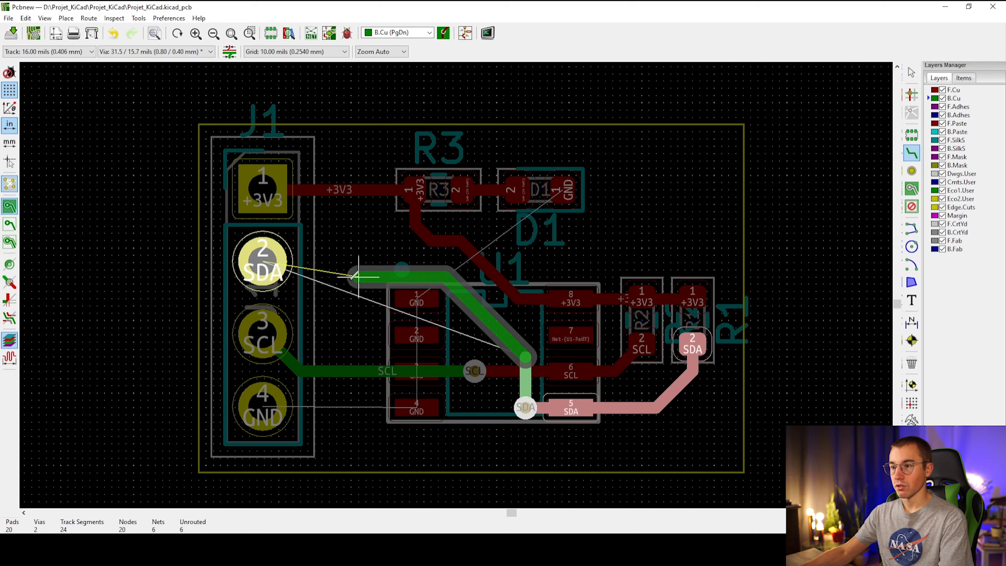
pyautogui.click(262, 262)
pyautogui.press('Escape')
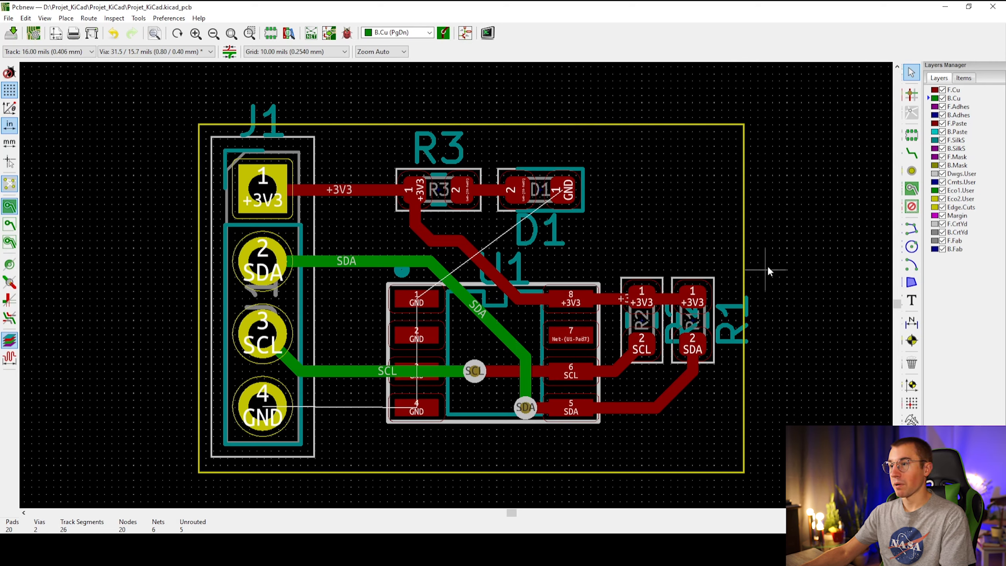
# Start a filled copper zone on F.Cu at the board's upper-left corner and assign it to the GND net.
pyautogui.click(932, 91)
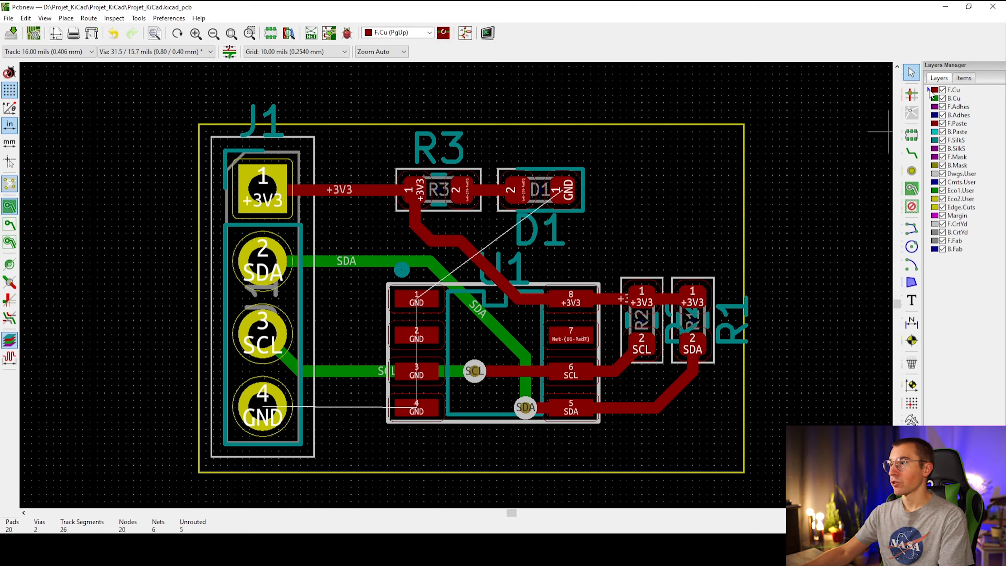
pyautogui.click(912, 190)
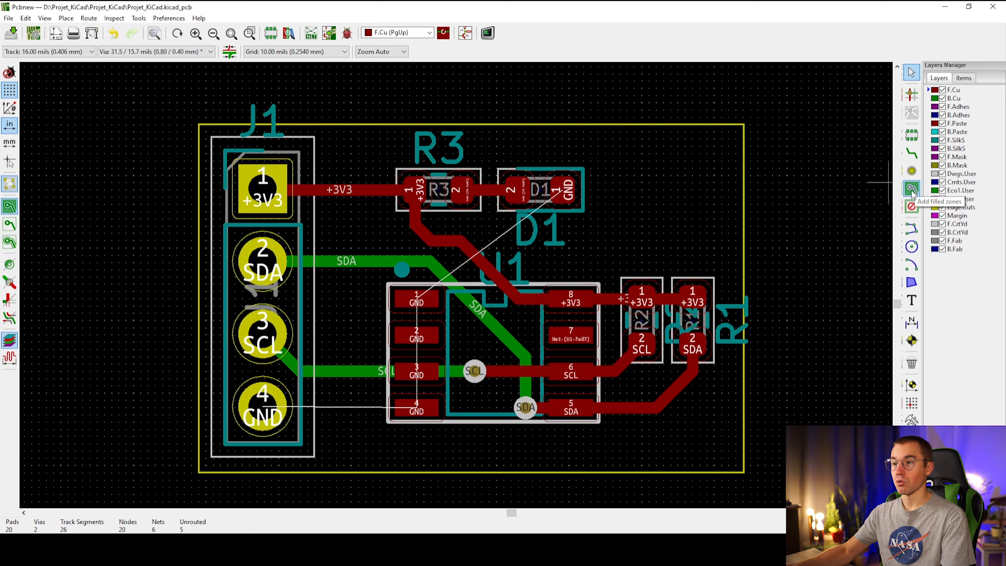
pyautogui.click(912, 192)
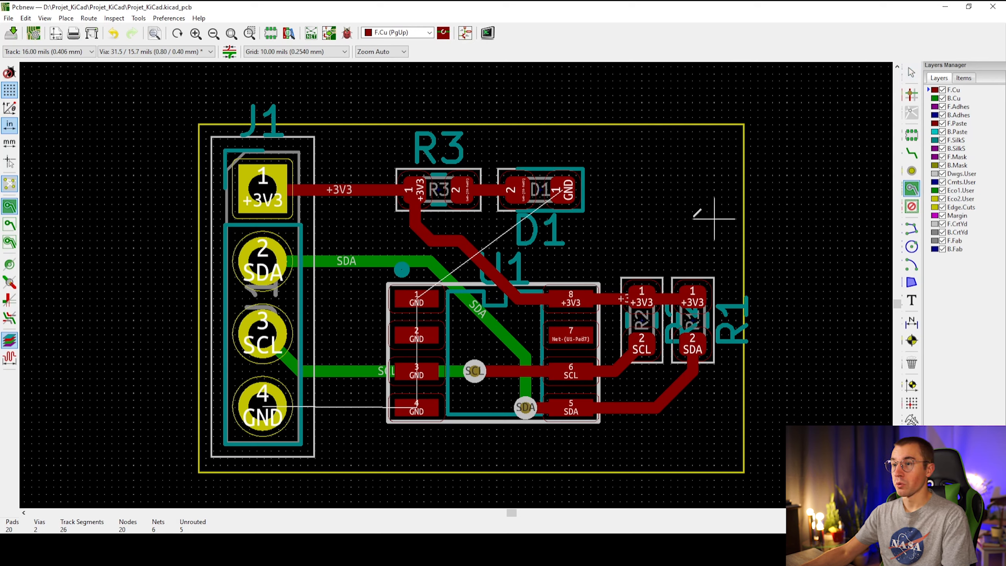
pyautogui.click(199, 124)
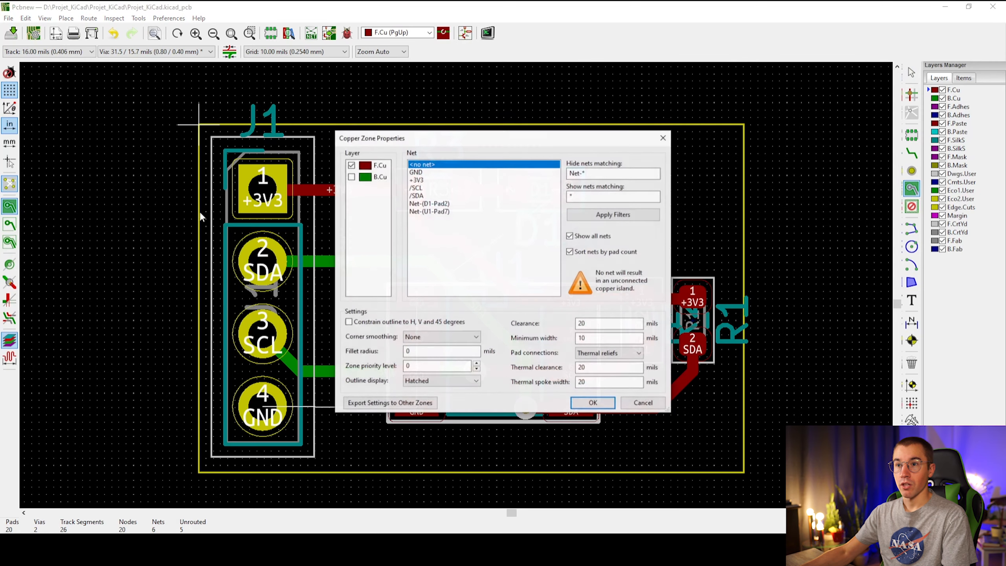
pyautogui.click(430, 173)
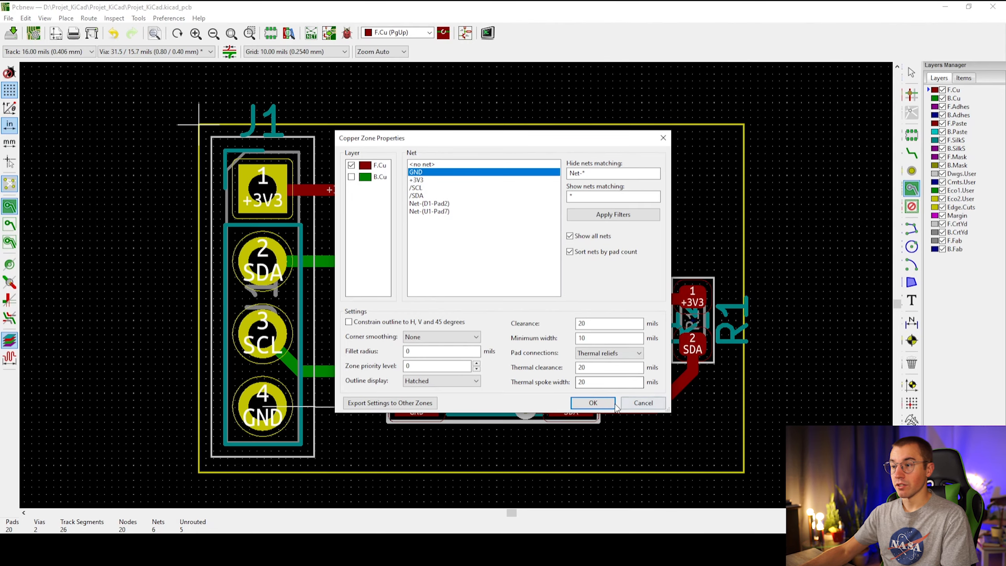
pyautogui.click(593, 403)
# Trace the GND zone outline through the remaining board corners and close it at the starting corner.
pyautogui.scroll(-1, 350, 274)
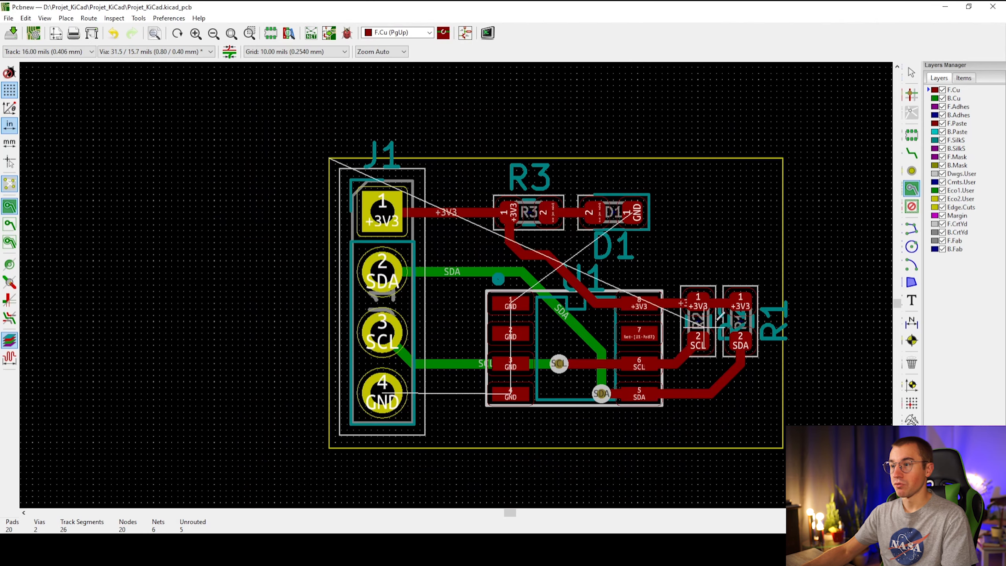
pyautogui.click(784, 157)
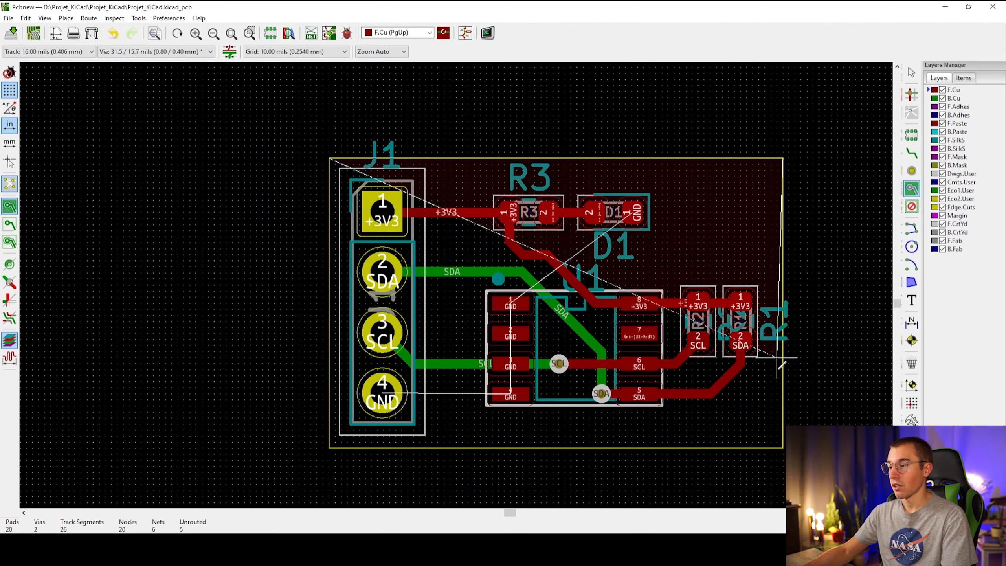
pyautogui.click(784, 448)
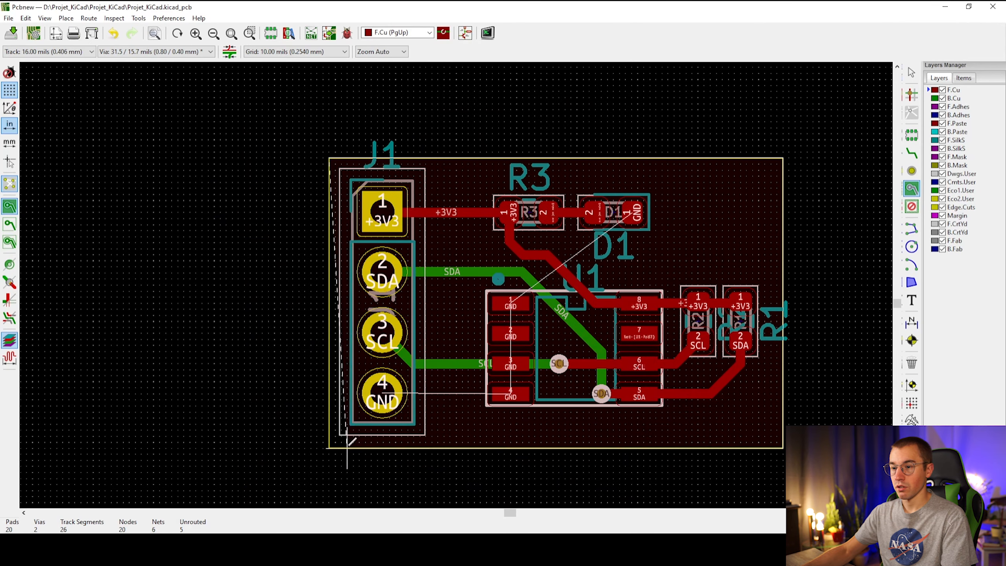
pyautogui.click(329, 448)
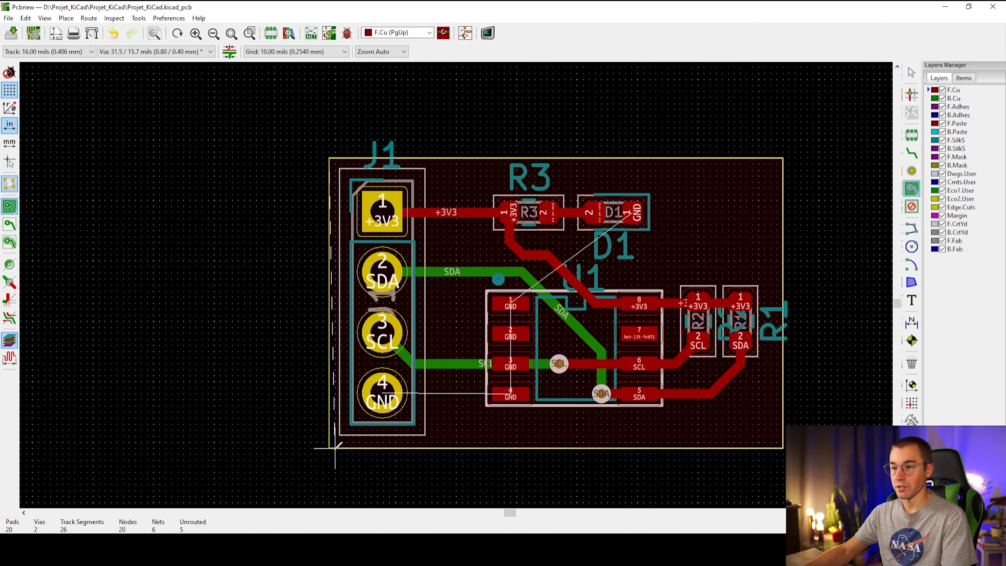
pyautogui.click(329, 157)
pyautogui.press('Escape')
pyautogui.scroll(3, 505, 253)
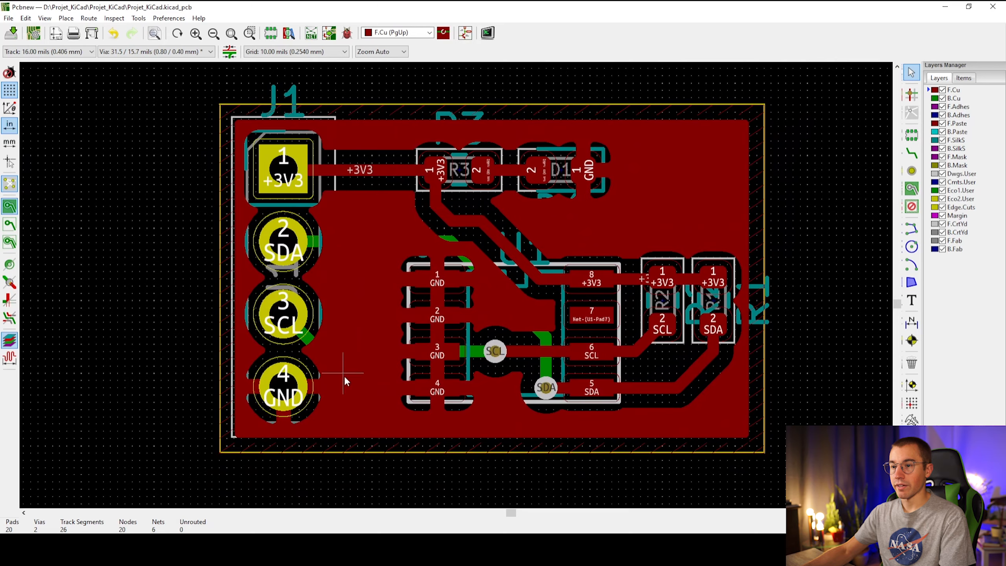
pyautogui.moveTo(379, 357); pyautogui.dragTo(386, 364, button='middle')
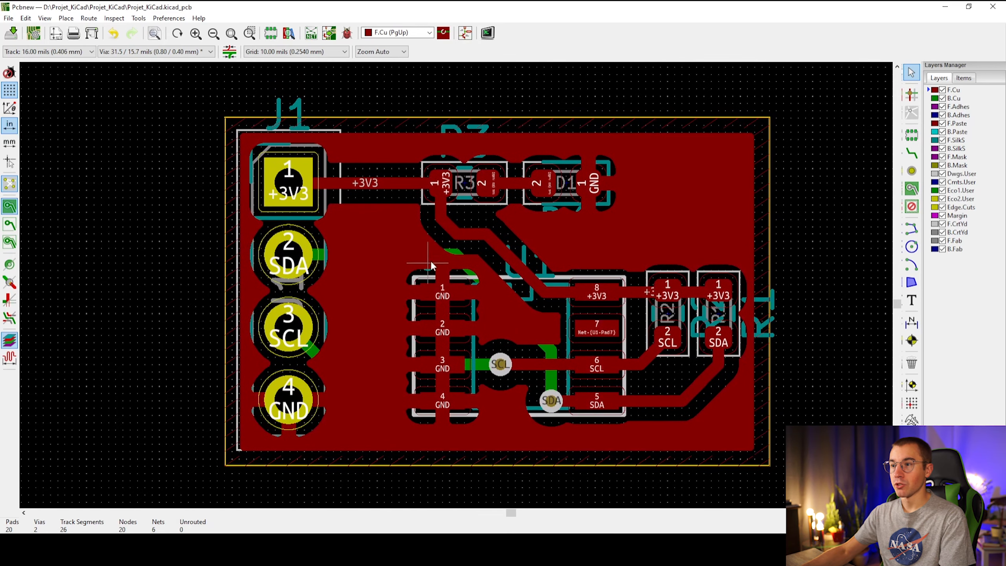
# Inspect how the F.Cu GND zone connects to the GND pads of J1, U1 and D1.
pyautogui.scroll(3, 520, 299)
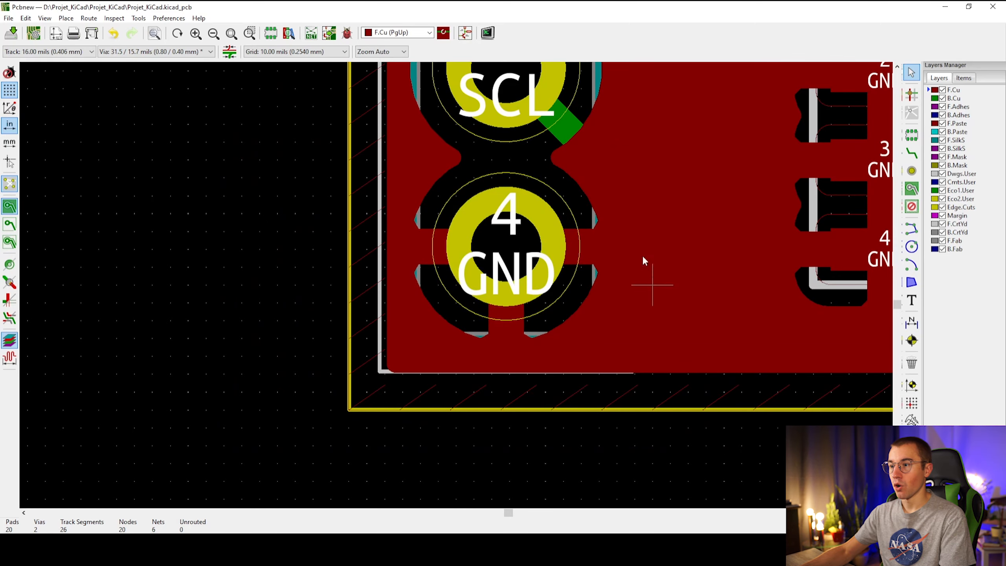
pyautogui.scroll(-2, 677, 250)
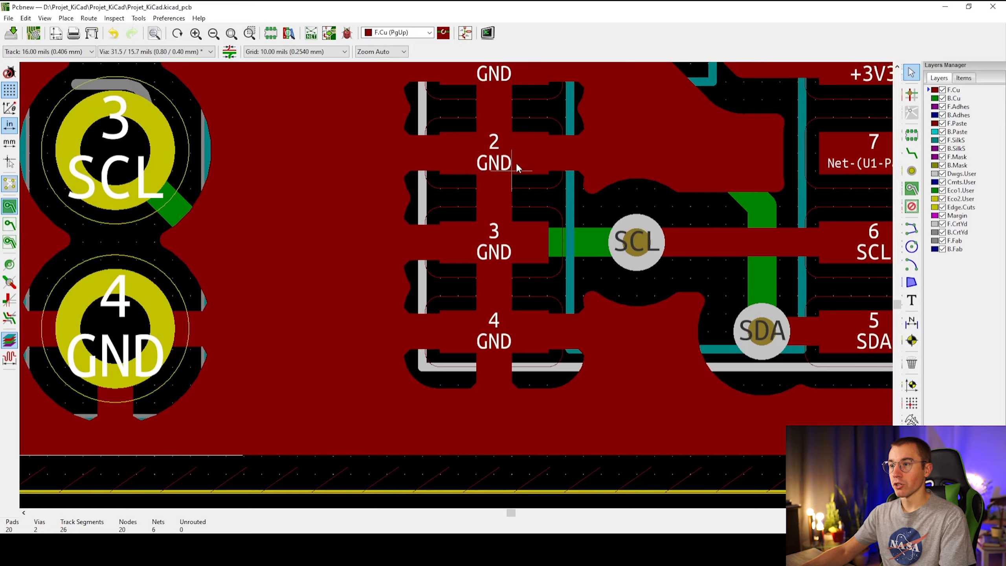
pyautogui.moveTo(516, 162); pyautogui.dragTo(501, 367, button='middle')
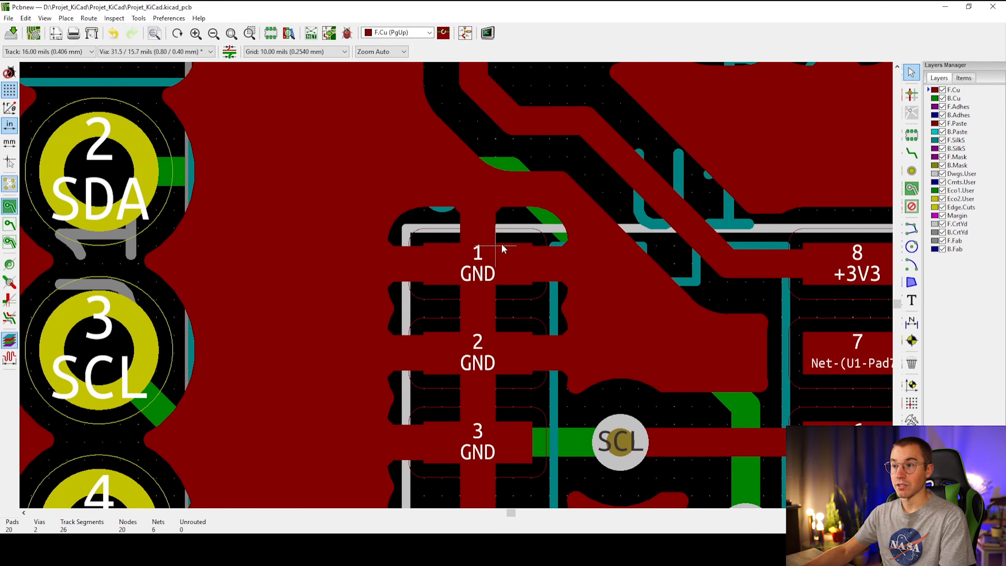
pyautogui.moveTo(502, 244); pyautogui.dragTo(409, 492, button='middle')
pyautogui.moveTo(783, 248); pyautogui.dragTo(511, 268, button='middle')
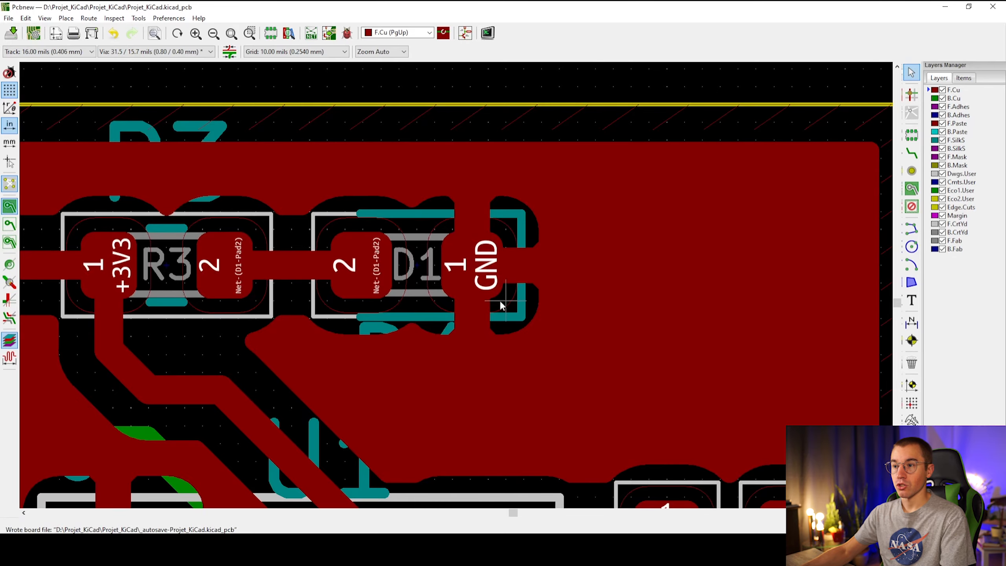
pyautogui.scroll(-3, 473, 396)
pyautogui.moveTo(459, 296); pyautogui.dragTo(558, 269, button='middle')
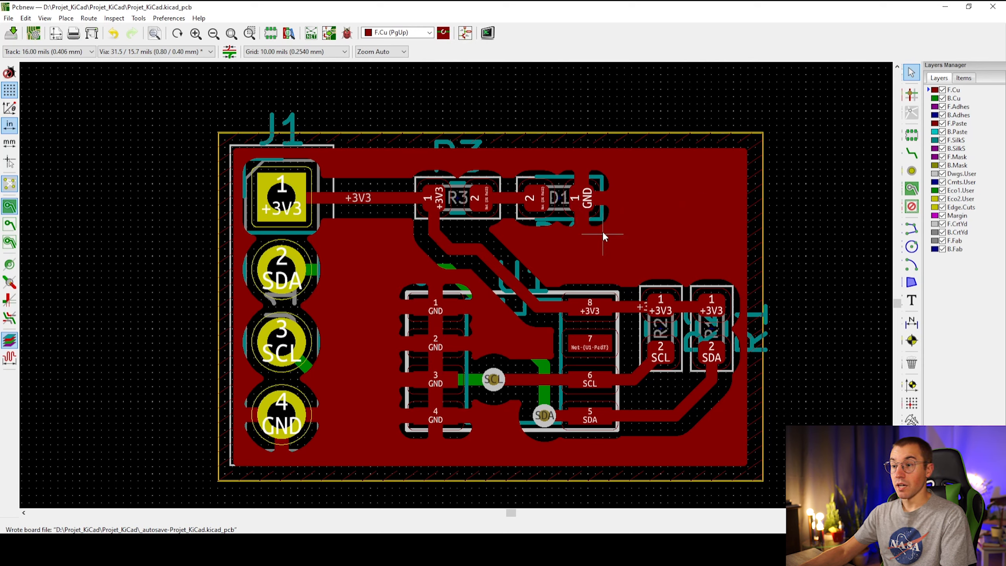
# Start a filled copper zone on B.Cu at the board's upper-left corner and assign it to the GND net.
pyautogui.click(927, 100)
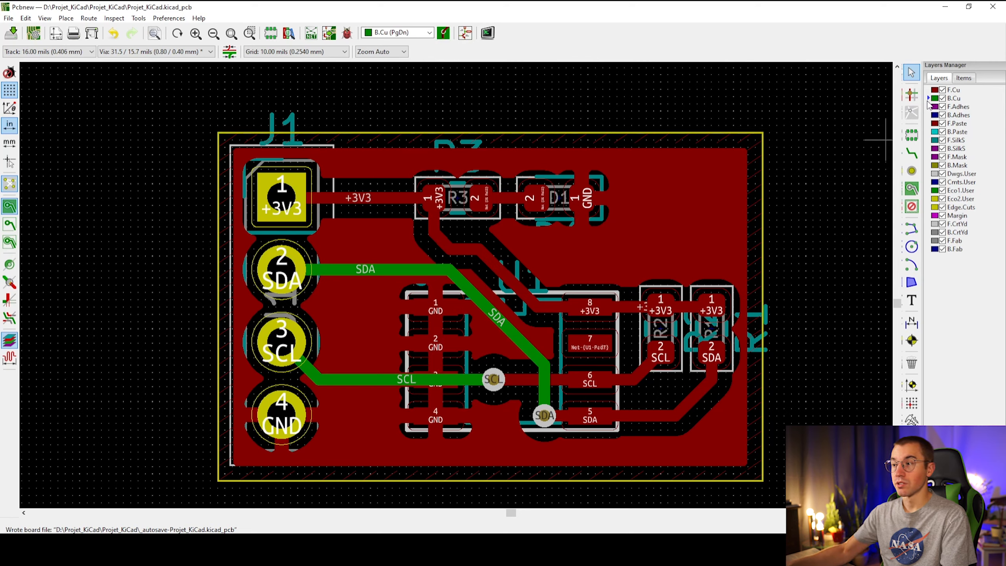
pyautogui.click(911, 188)
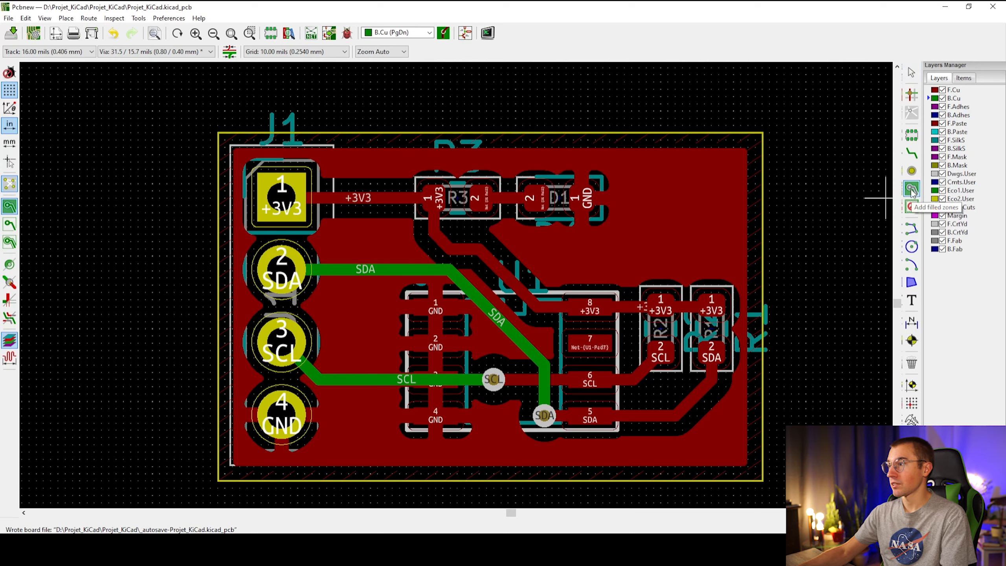
pyautogui.click(217, 132)
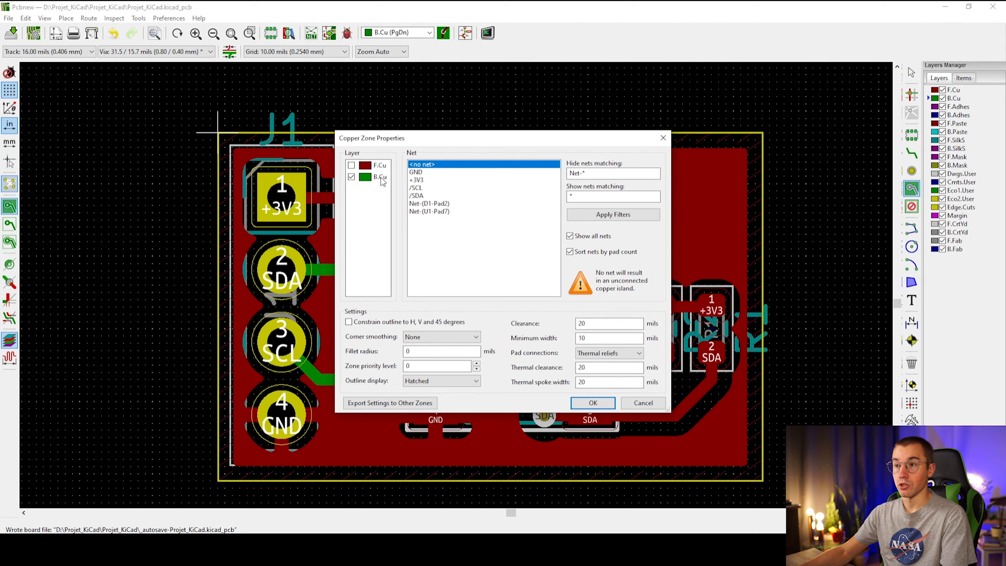
pyautogui.click(417, 173)
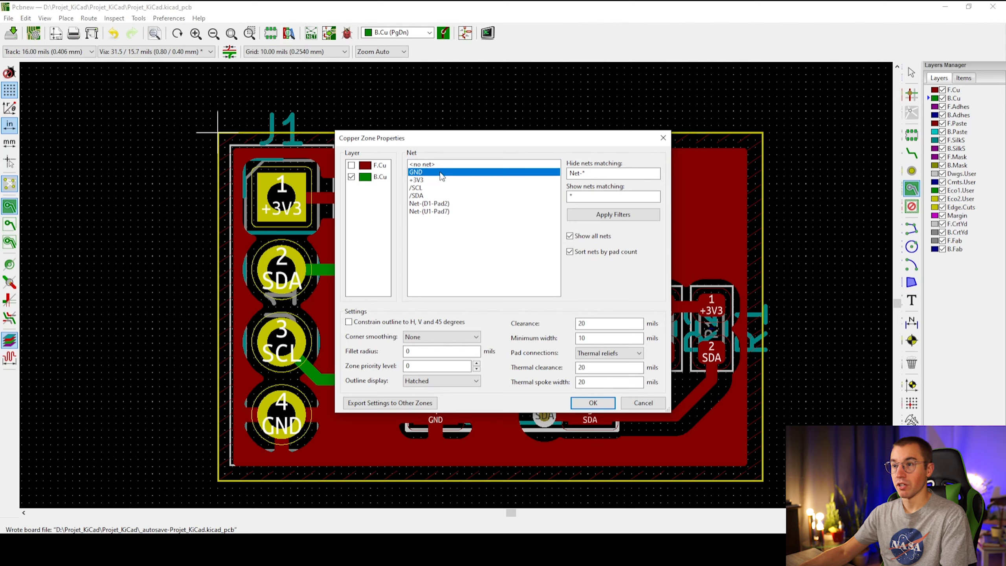
pyautogui.click(593, 402)
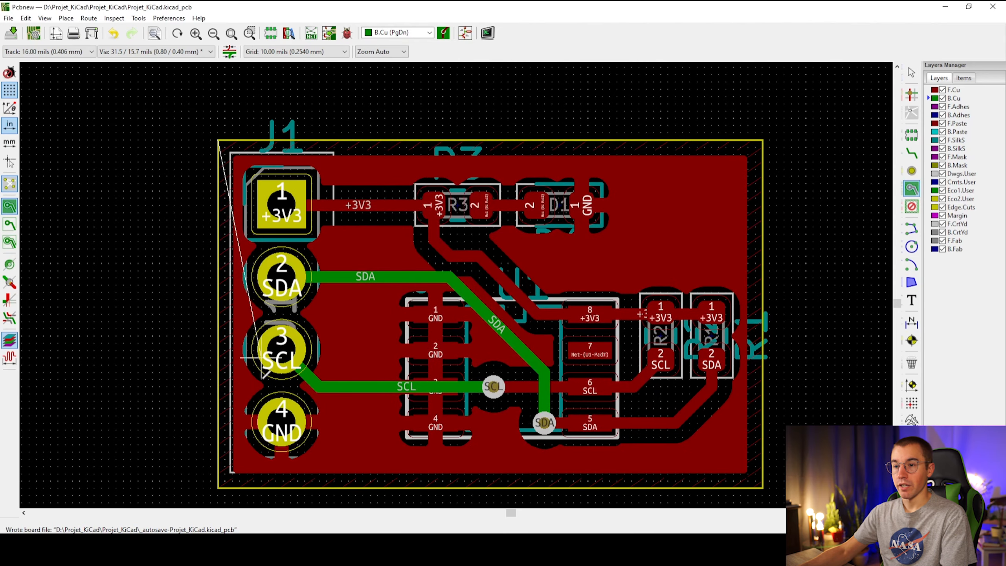
# Trace the B.Cu GND zone through the other three board corners and close the outline at its starting corner.
pyautogui.click(219, 437)
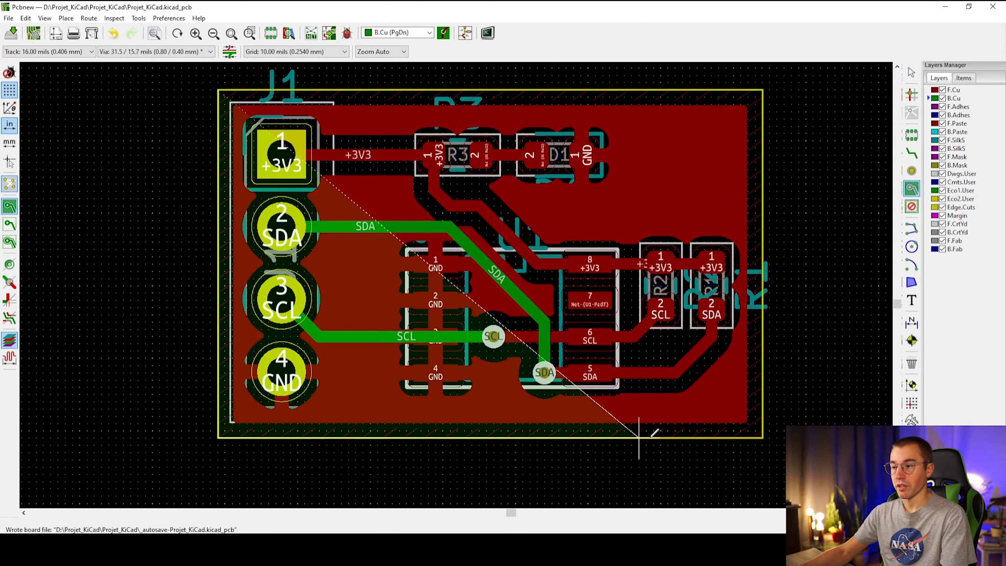
pyautogui.click(763, 437)
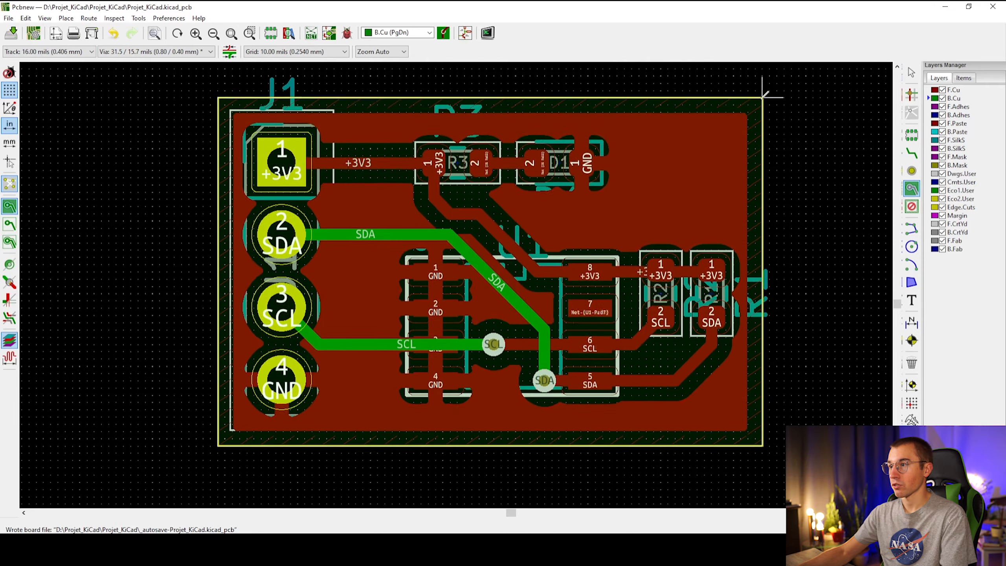
pyautogui.click(763, 98)
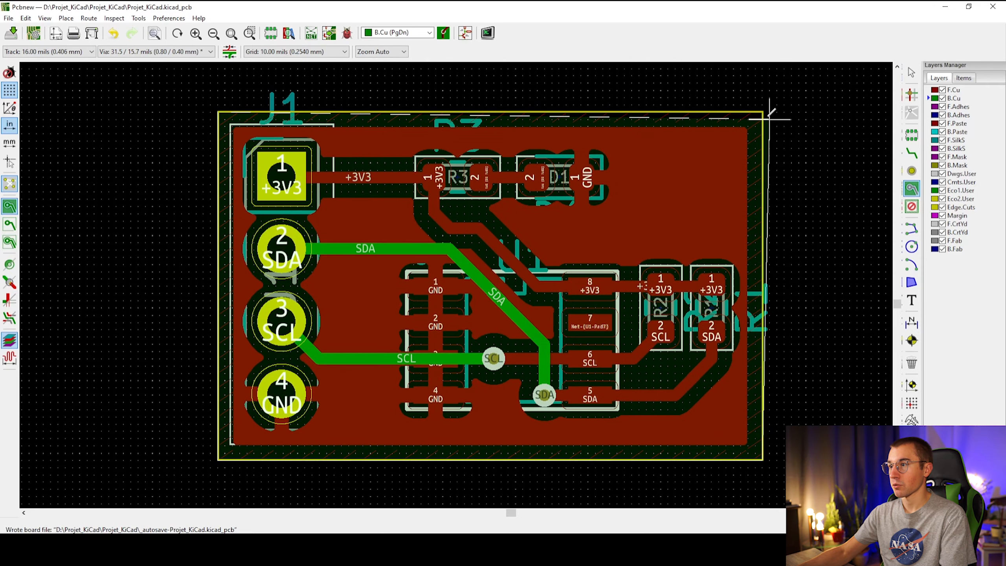
pyautogui.doubleClick(218, 113)
pyautogui.press('Escape')
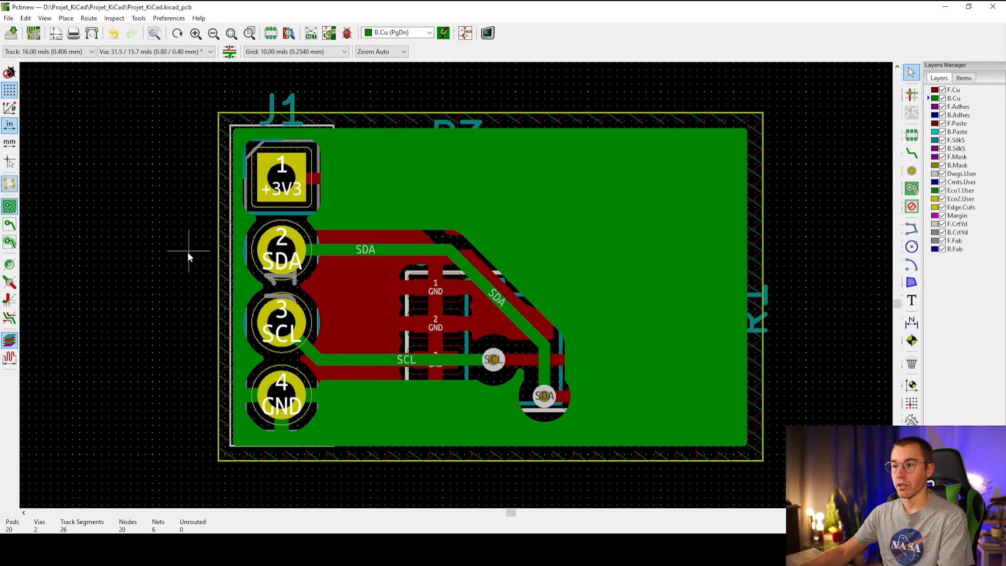
pyautogui.moveTo(187, 250); pyautogui.dragTo(204, 266, button='middle')
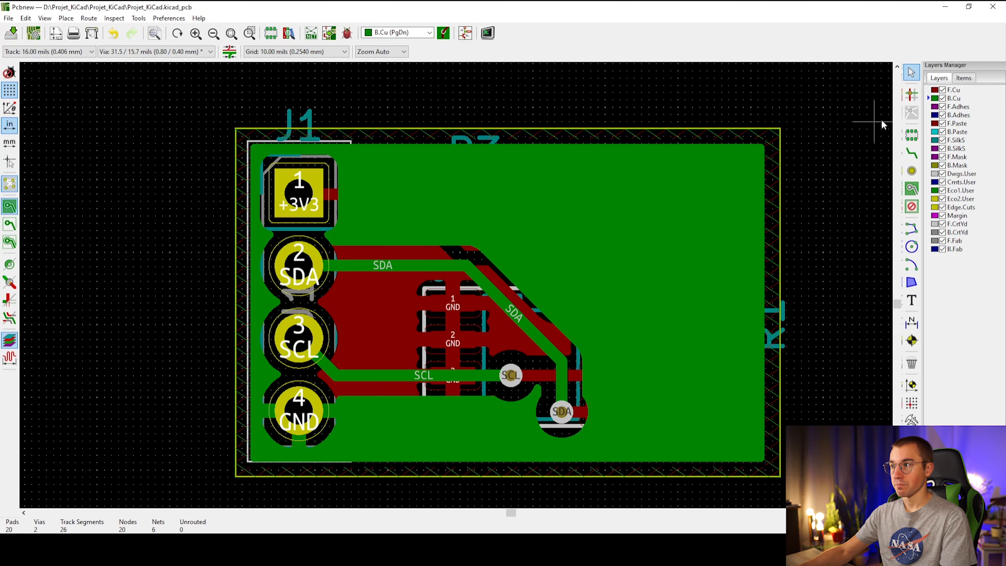
# Place a via in the F.Cu GND zone just beside D1 pad 1, and make B.Cu the active layer.
pyautogui.click(930, 92)
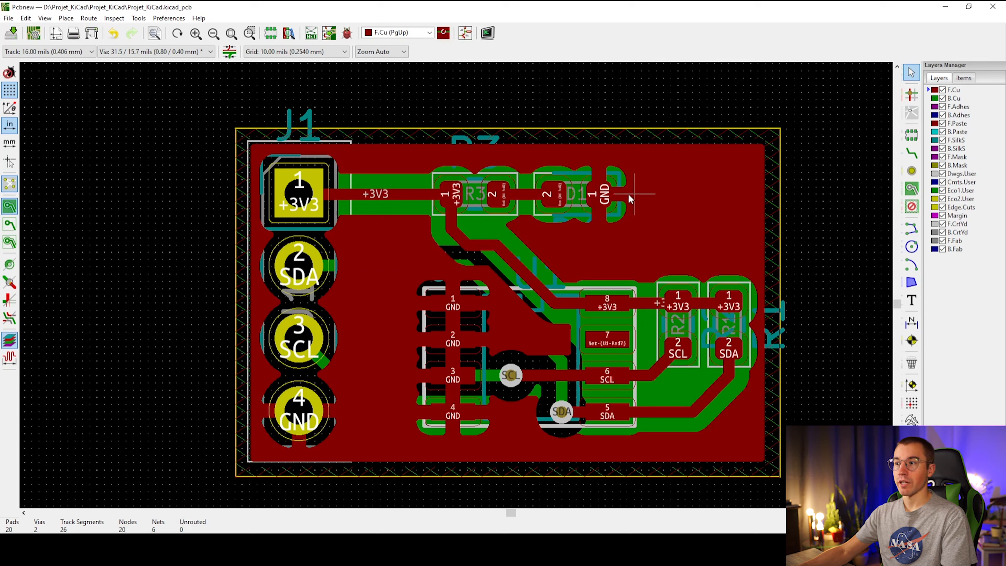
pyautogui.click(911, 170)
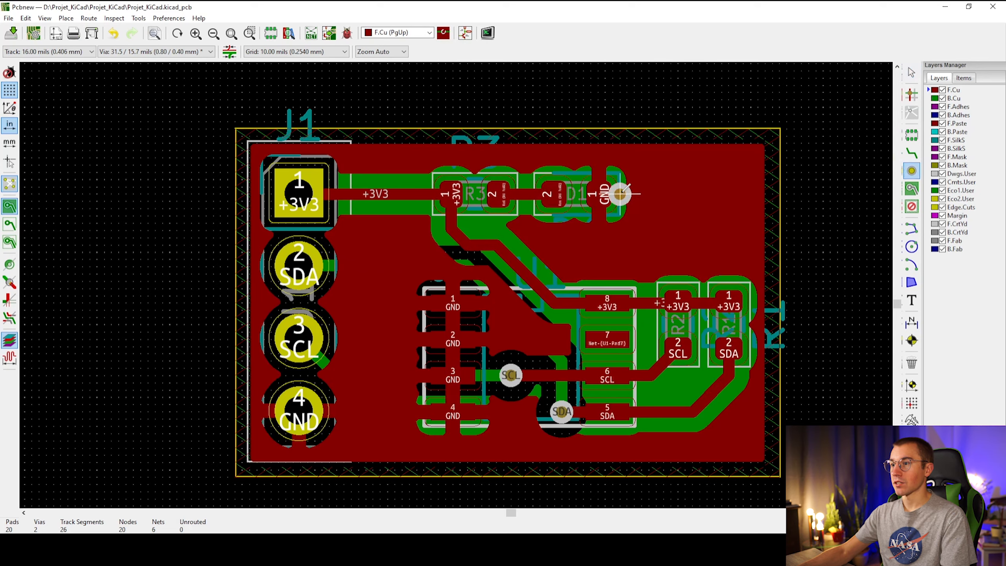
pyautogui.click(634, 194)
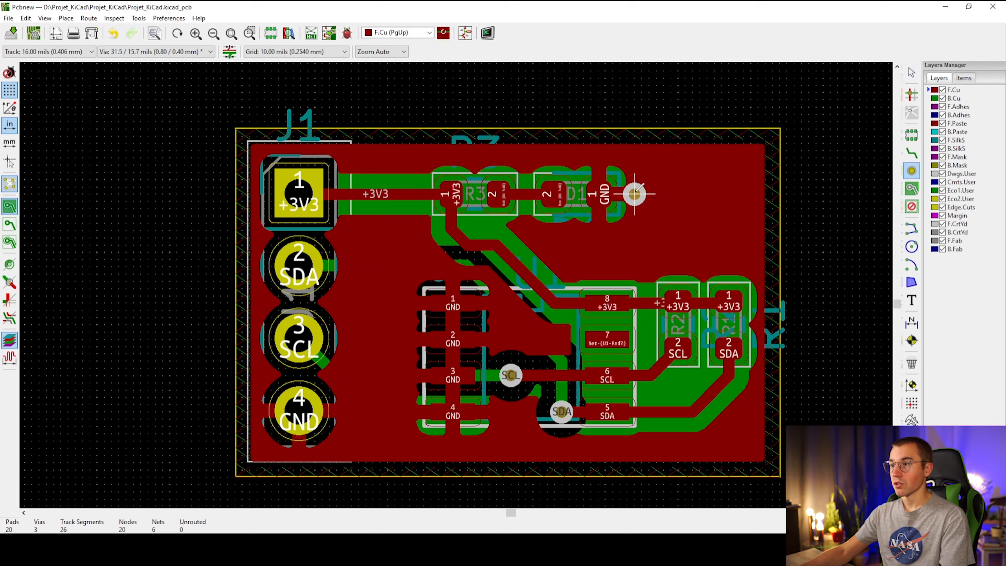
pyautogui.press('Escape')
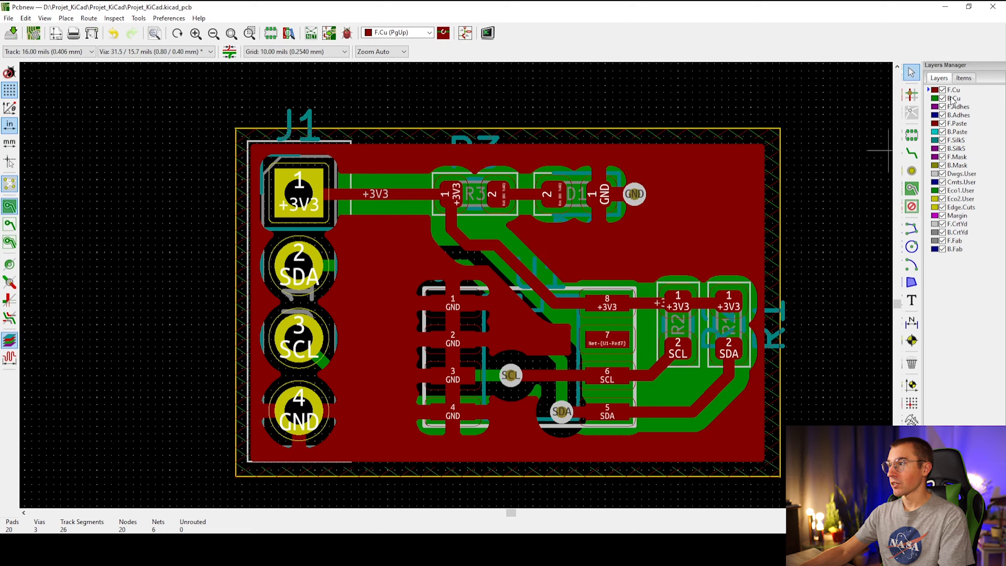
pyautogui.click(929, 99)
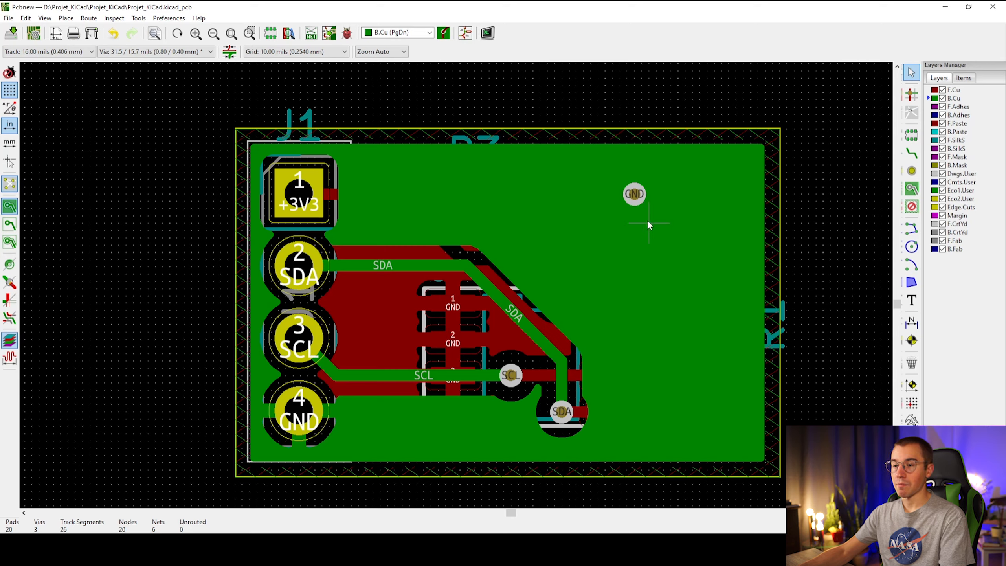
pyautogui.click(678, 225)
pyautogui.click(718, 208)
pyautogui.click(705, 177)
pyautogui.click(704, 177)
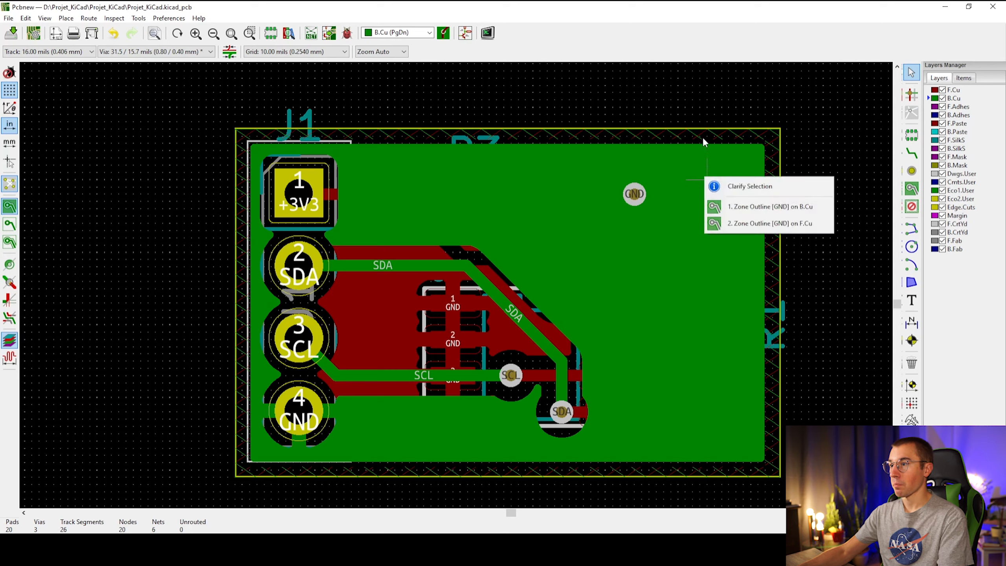
pyautogui.click(733, 205)
pyautogui.rightClick(666, 184)
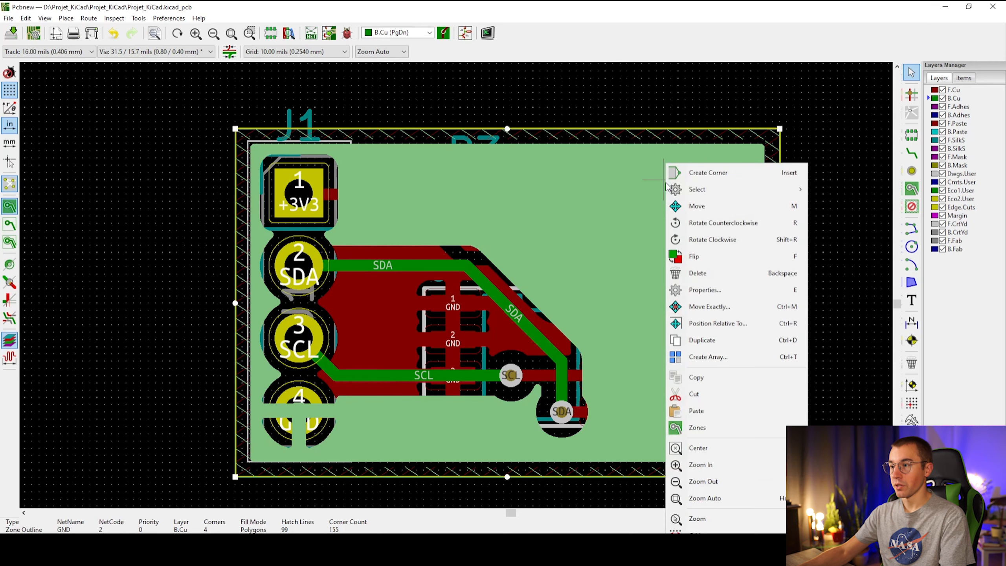
pyautogui.moveTo(709, 428)
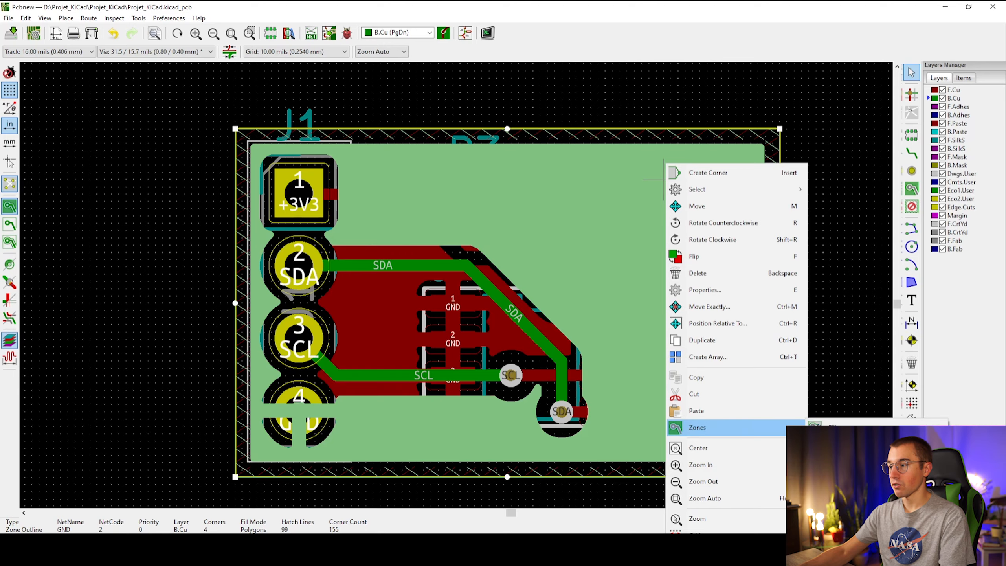
pyautogui.click(836, 444)
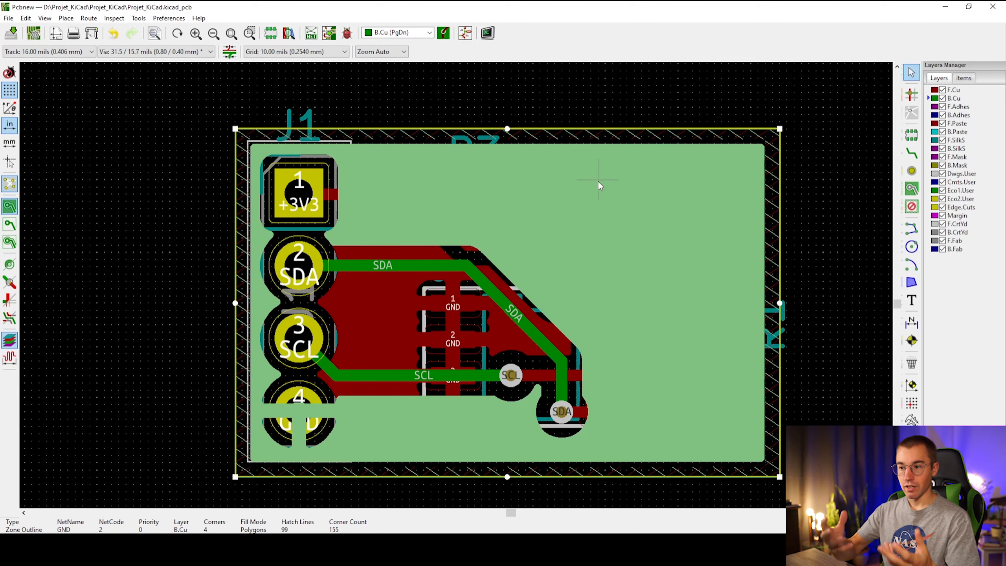
pyautogui.click(561, 207)
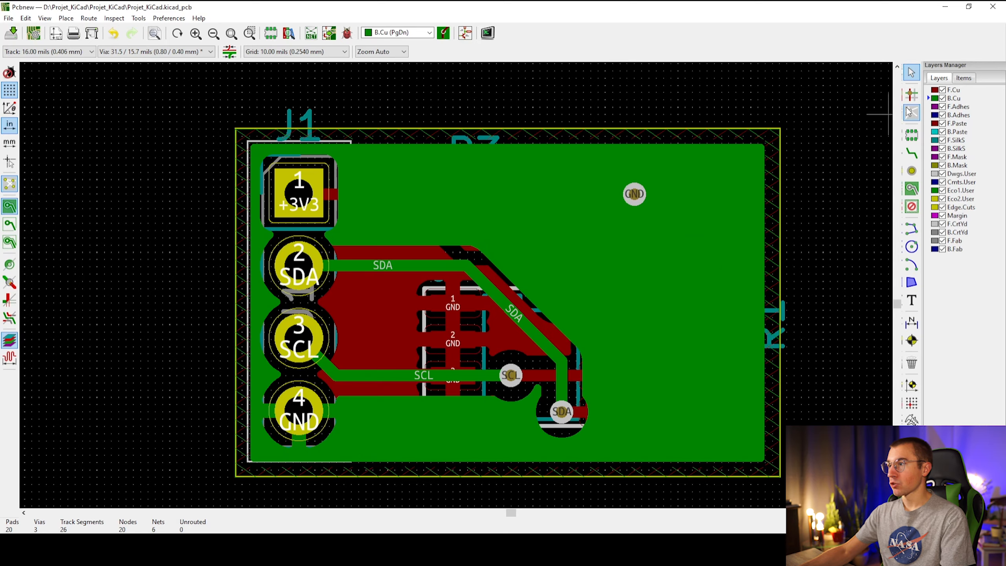
pyautogui.rightClick(597, 242)
pyautogui.rightClick(656, 167)
pyautogui.rightClick(619, 175)
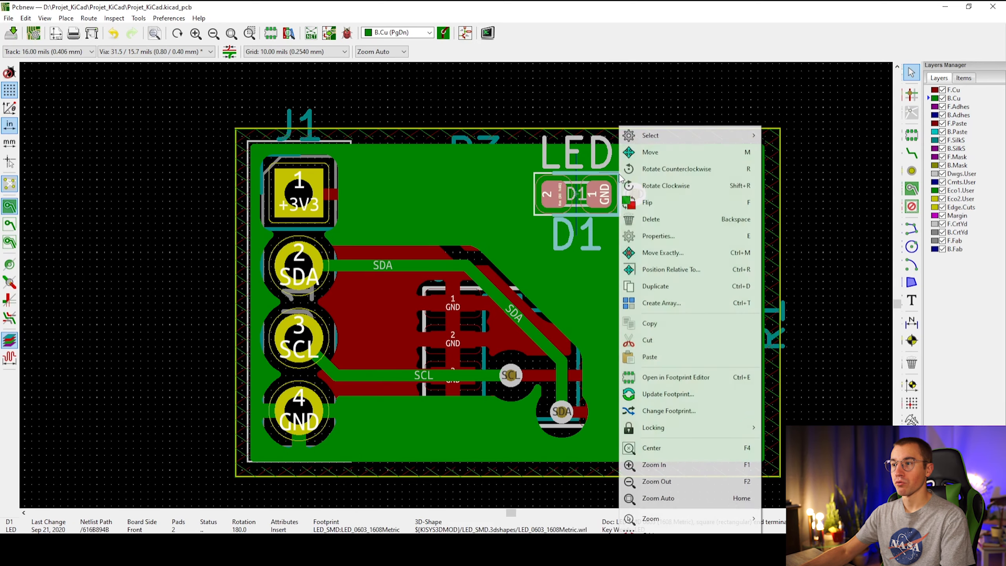
pyautogui.click(791, 153)
pyautogui.click(791, 152)
# Select the GND zone outline on B.Cu and unfill all copper zones on the board.
pyautogui.rightClick(728, 172)
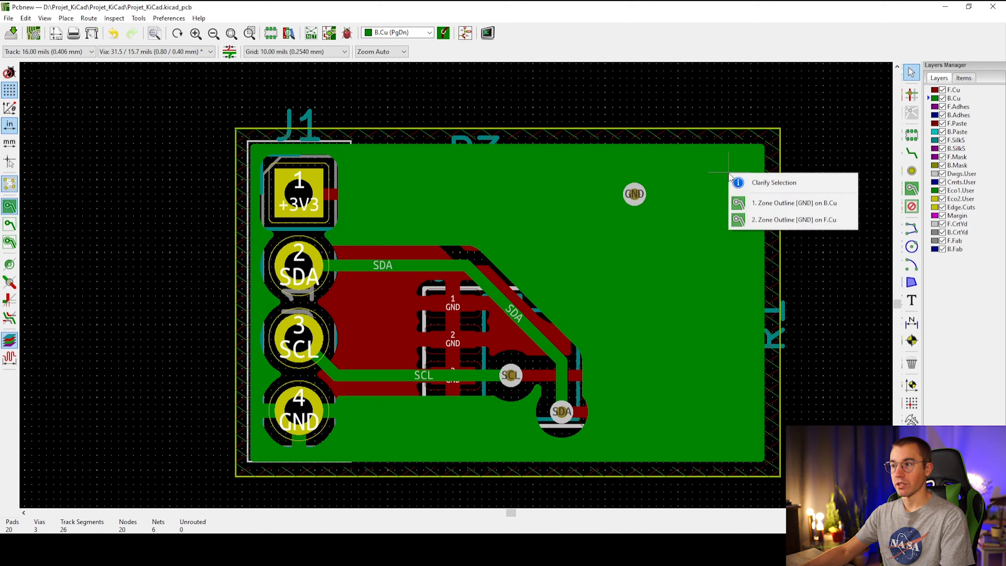
pyautogui.click(788, 203)
pyautogui.moveTo(774, 428)
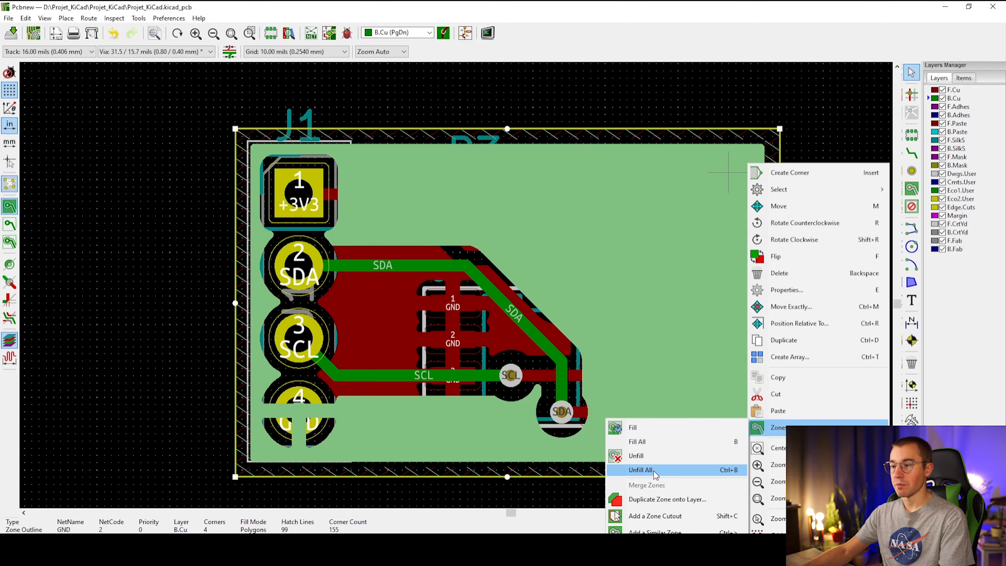
pyautogui.click(654, 471)
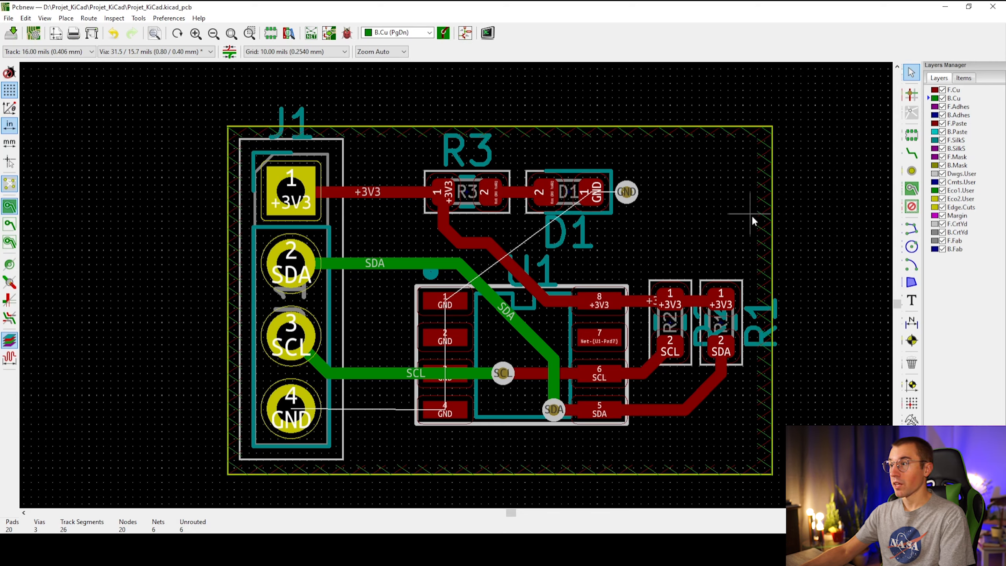
# Make F.SilkS the active layer and shift D1's reference text slightly to the right below the component.
pyautogui.click(956, 140)
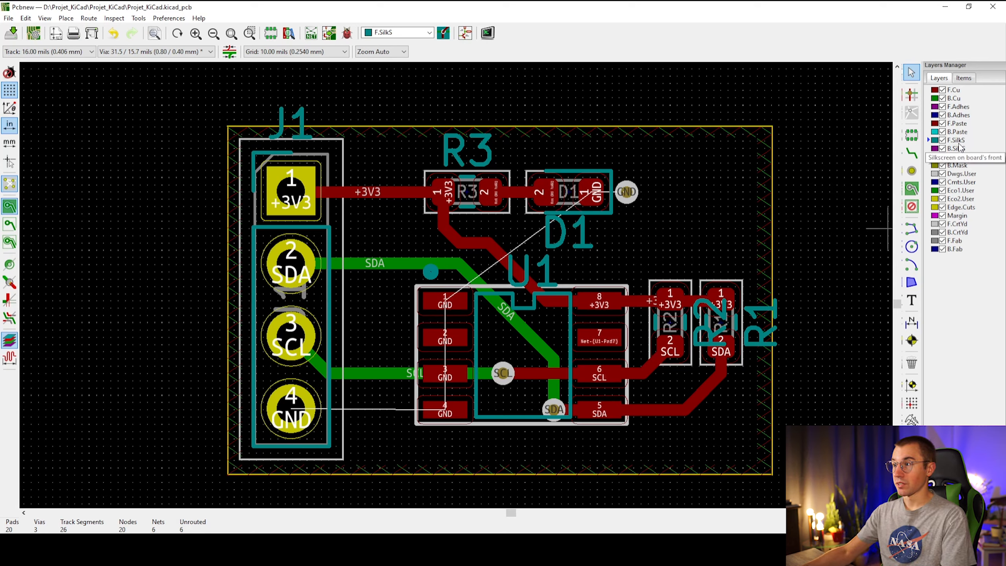
pyautogui.click(567, 233)
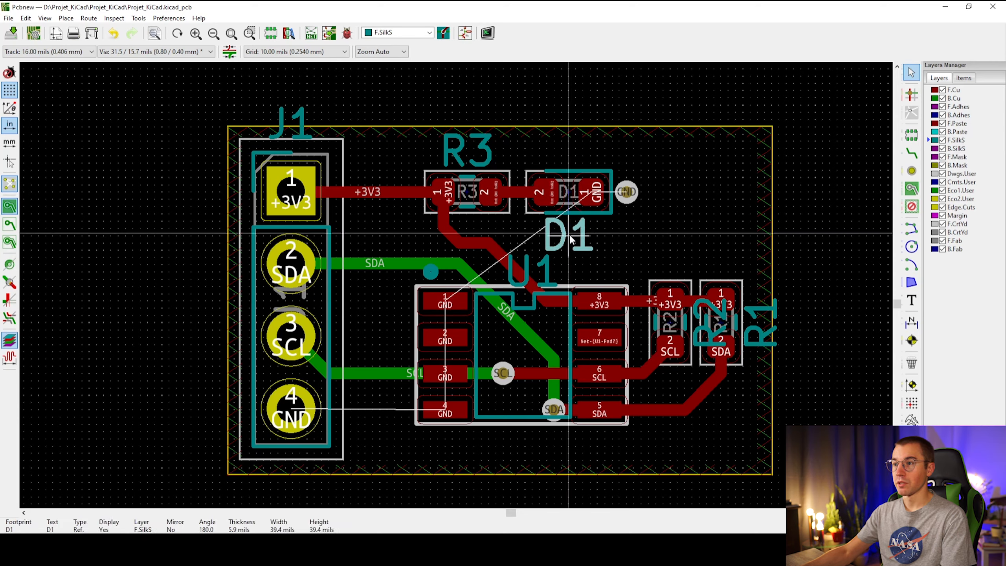
pyautogui.moveTo(571, 234); pyautogui.dragTo(576, 235)
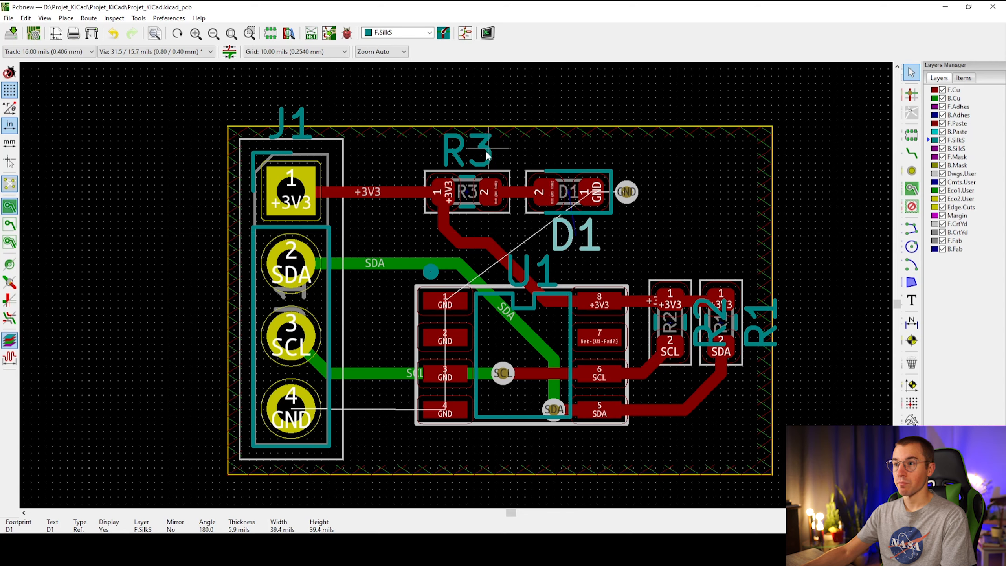
# Move R3's silkscreen reference text from above the resistor to below it, level with D1's reference.
pyautogui.click(479, 151)
pyautogui.click(470, 155)
pyautogui.moveTo(471, 156); pyautogui.dragTo(467, 237)
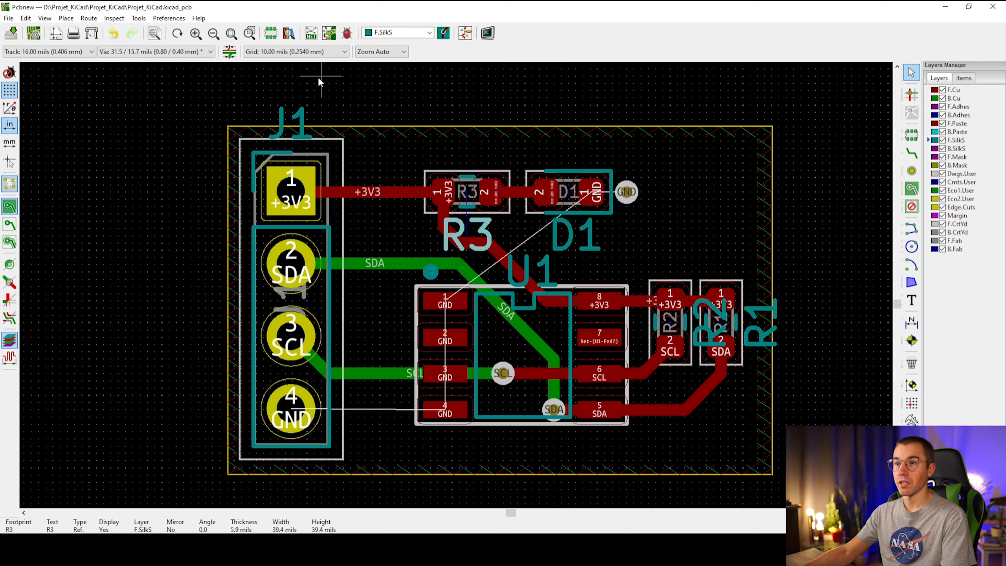
# Move J1's reference text inside the board beside pad 4 and rotate it 90 degrees counterclockwise.
pyautogui.click(264, 96)
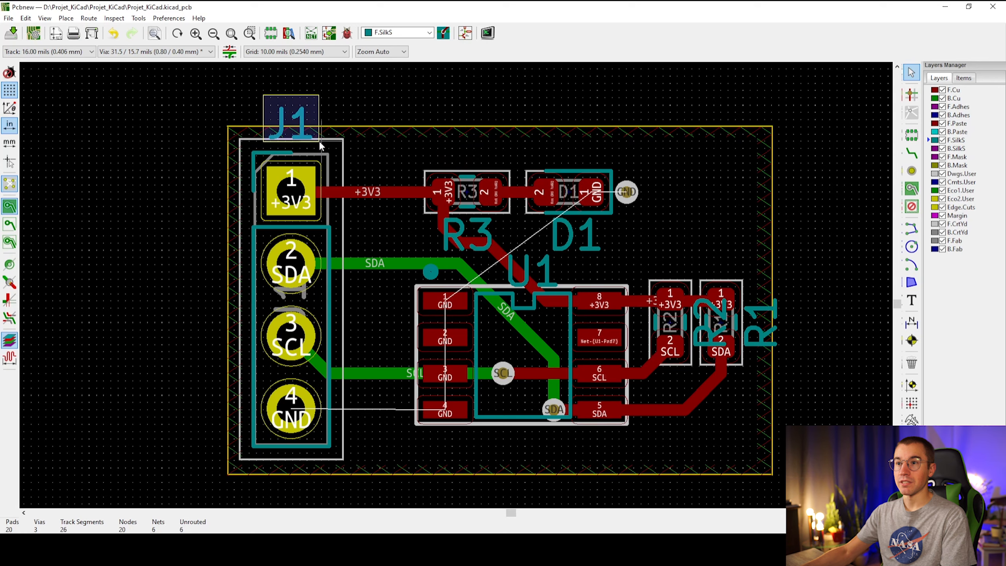
pyautogui.click(286, 130)
pyautogui.moveTo(287, 119); pyautogui.dragTo(351, 441)
pyautogui.press('r')
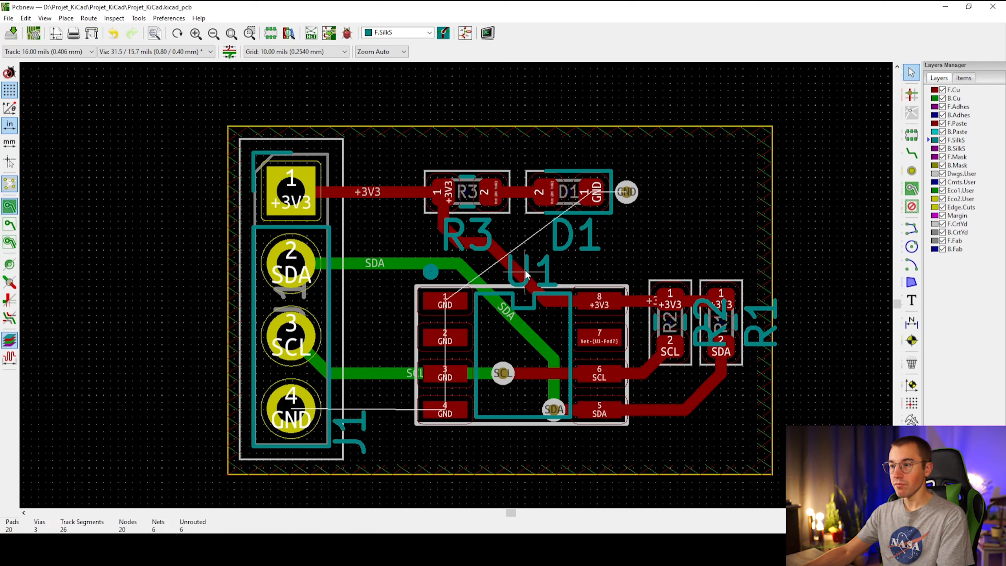
# Move the silkscreen reference U1 below its footprint and the references R2 and R1 directly above their resistors.
pyautogui.moveTo(525, 269); pyautogui.dragTo(532, 441)
pyautogui.moveTo(713, 323); pyautogui.dragTo(681, 254)
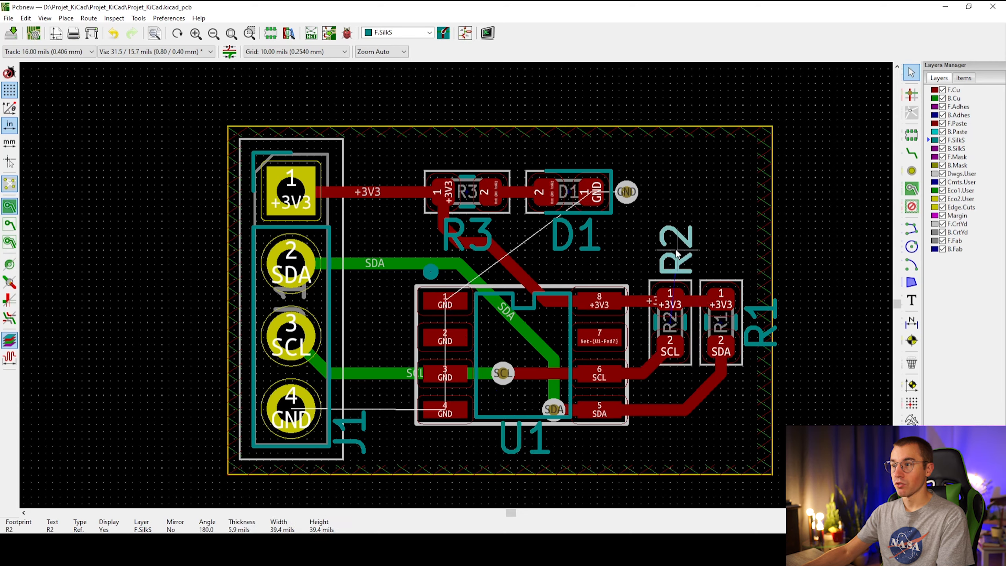
pyautogui.moveTo(759, 323); pyautogui.dragTo(727, 251)
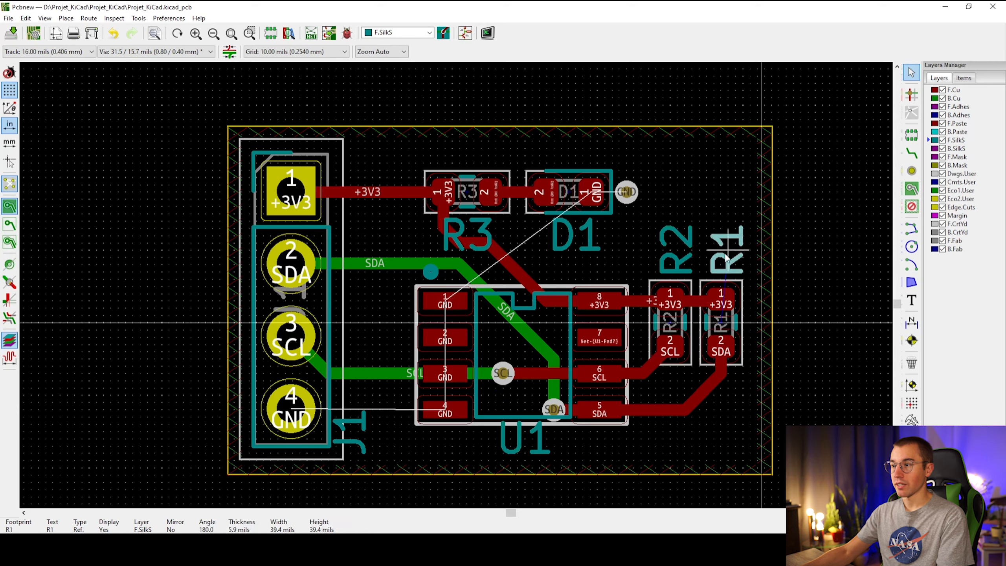
pyautogui.click(715, 207)
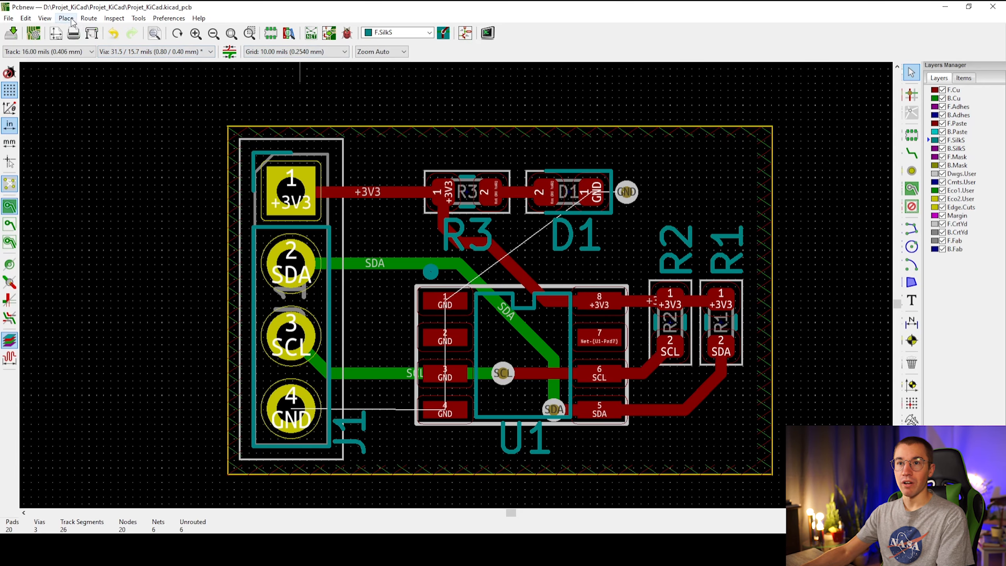
# Check the rearranged silkscreen references on the board in the 3D viewer, then close it.
pyautogui.click(45, 18)
pyautogui.click(80, 85)
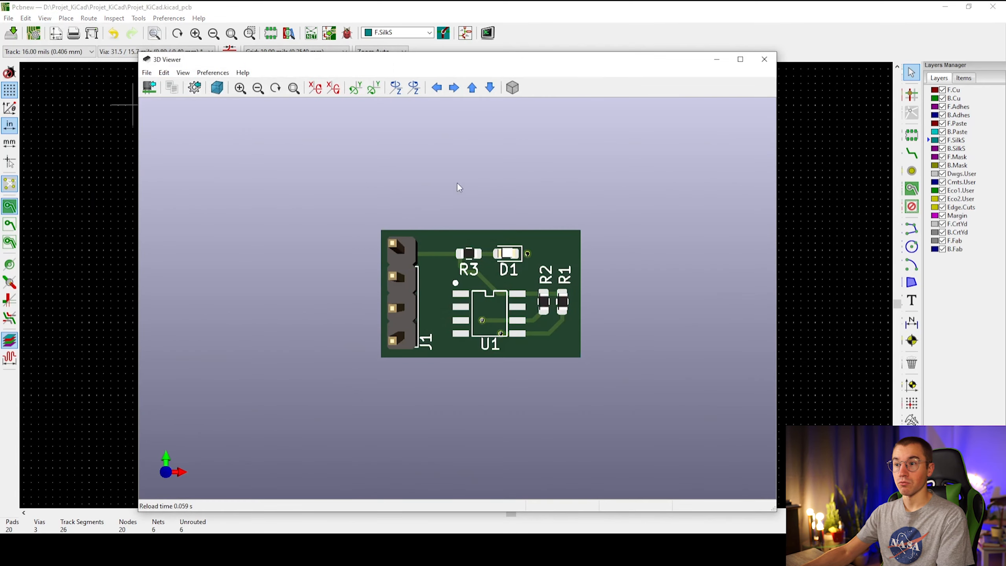
pyautogui.scroll(5, 477, 323)
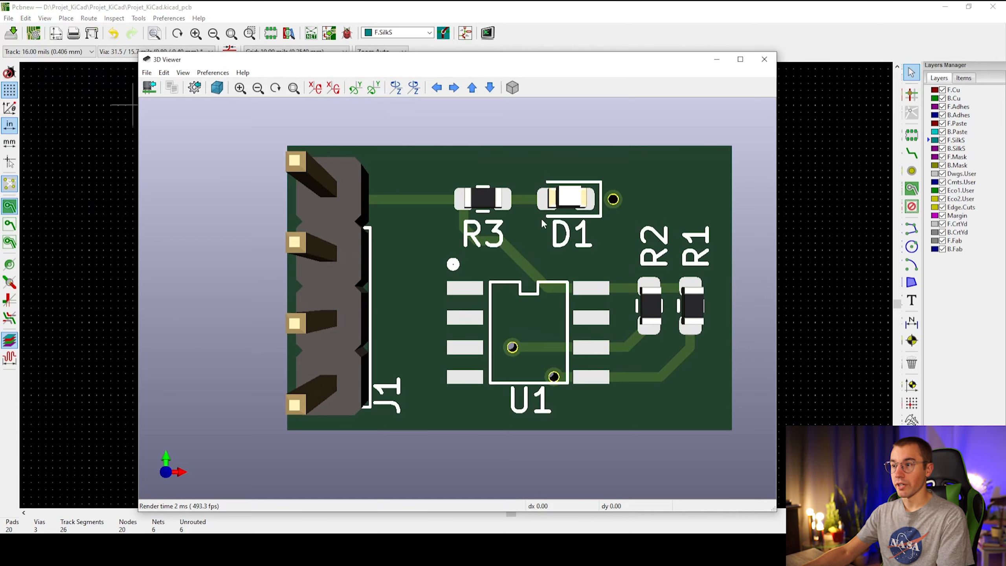
pyautogui.scroll(-5, 717, 110)
pyautogui.click(764, 59)
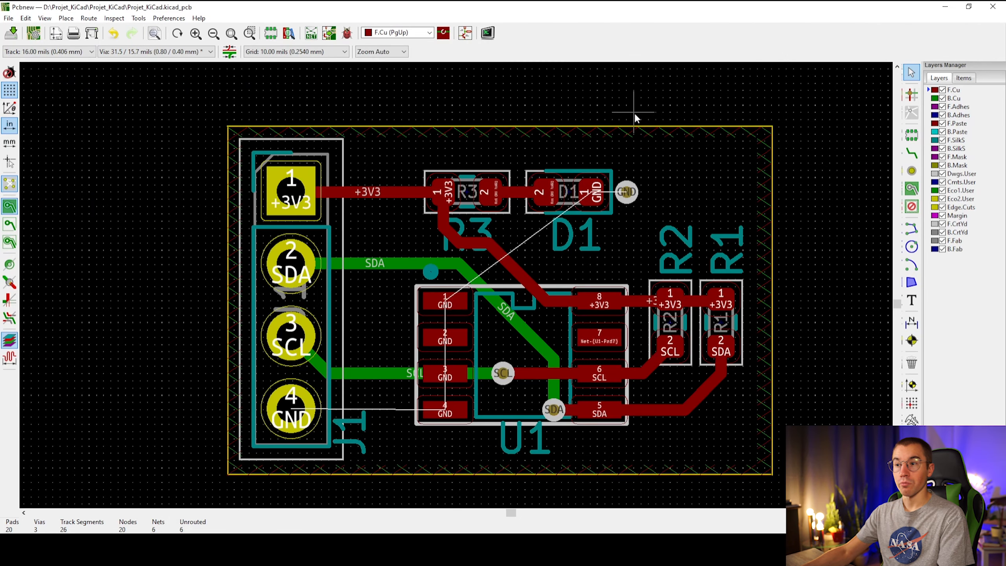
# Select the GND zone outline on B.Cu and fill all copper zones on the board.
pyautogui.click(659, 132)
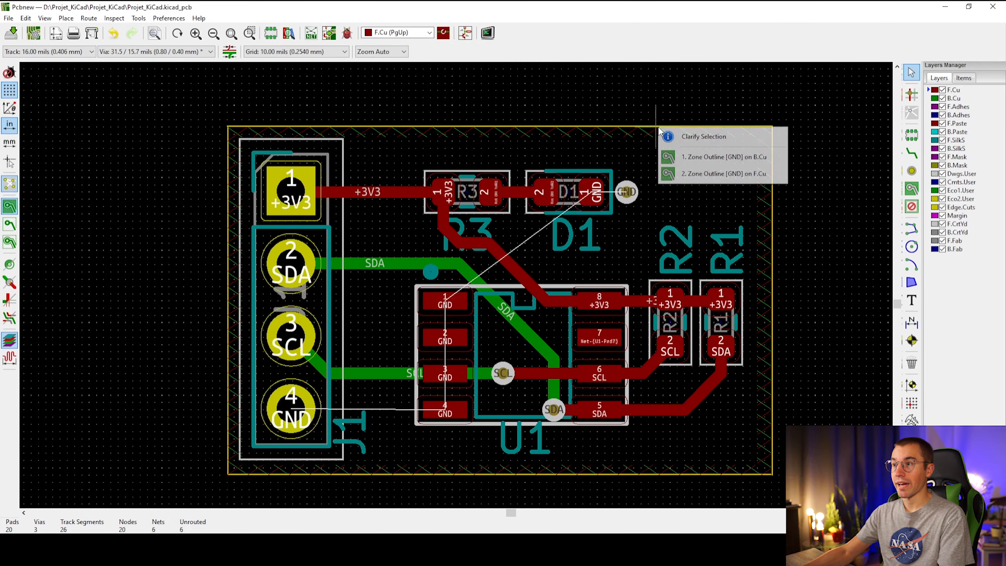
pyautogui.click(681, 153)
pyautogui.rightClick(657, 131)
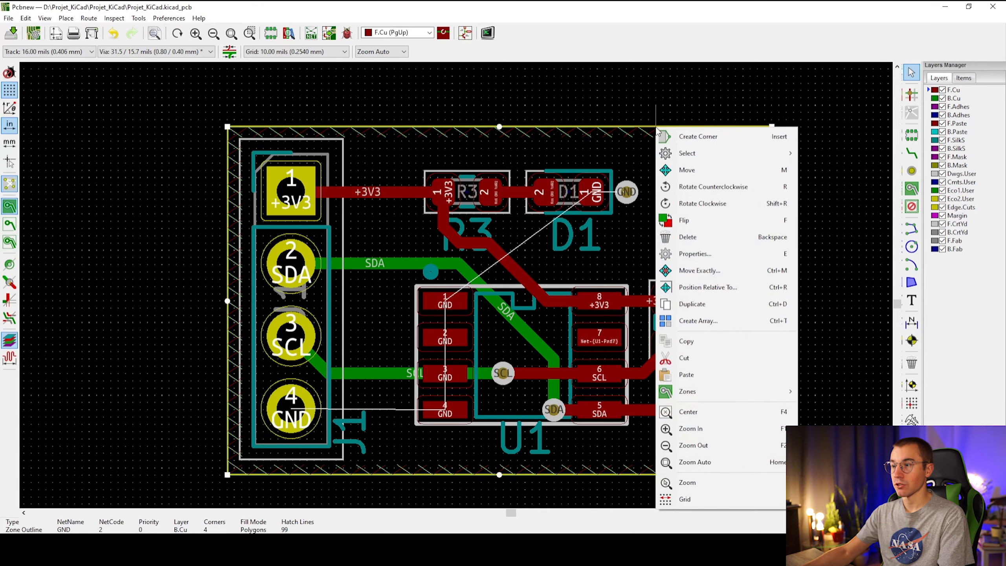
pyautogui.moveTo(713, 391)
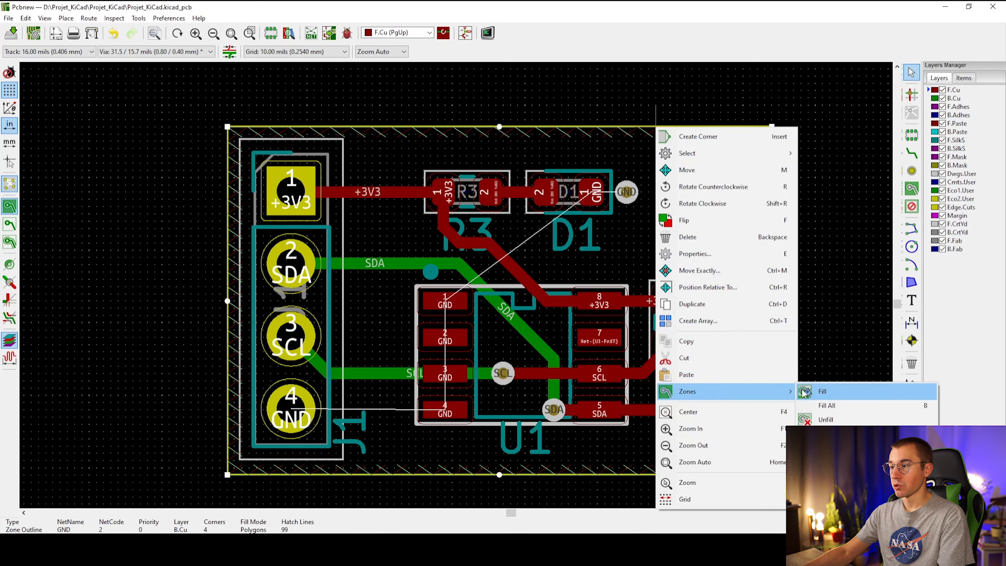
pyautogui.click(842, 406)
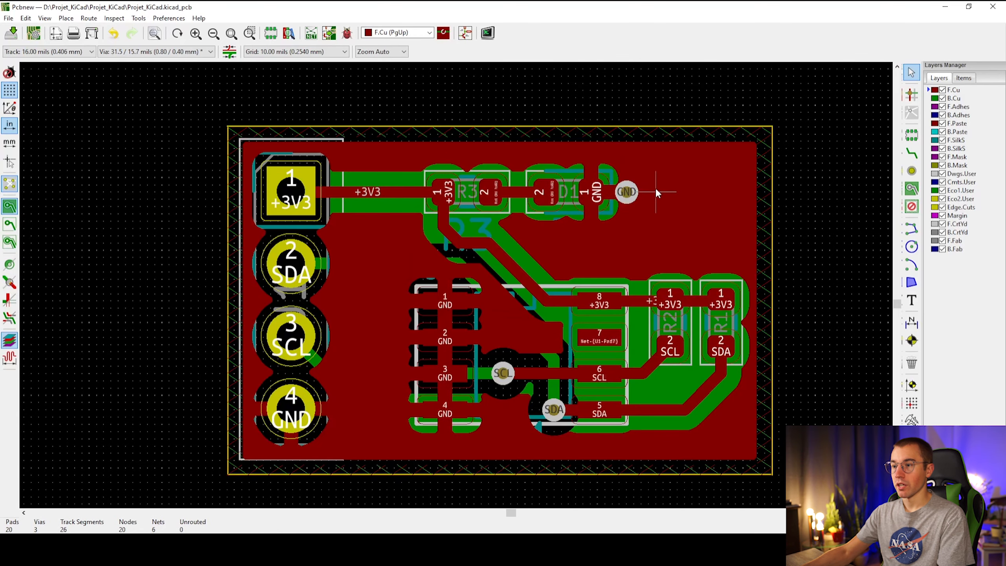
# Inspect the board with its filled copper zones in the 3D viewer from a slightly tilted angle, and return to the layout.
pyautogui.click(45, 18)
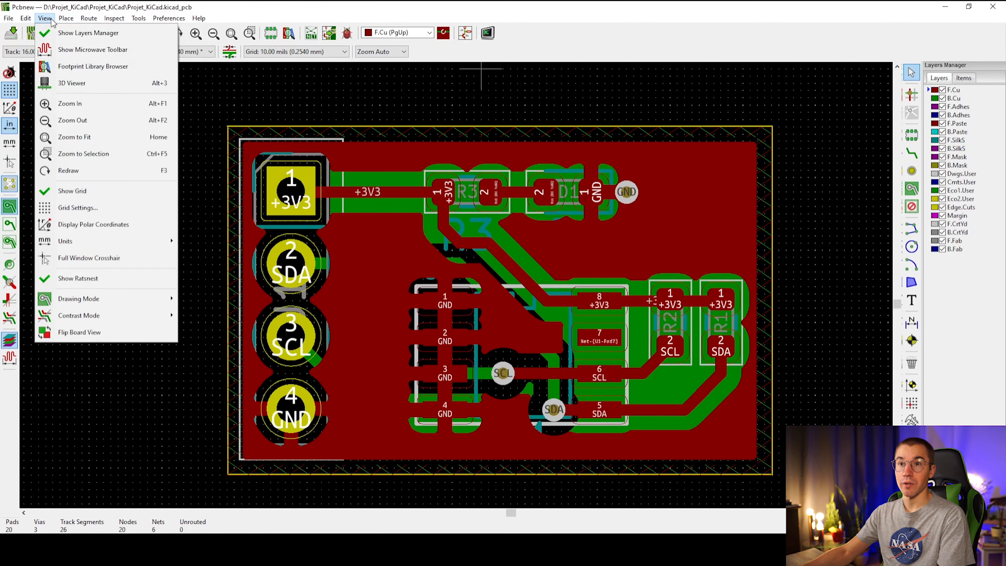
pyautogui.click(69, 83)
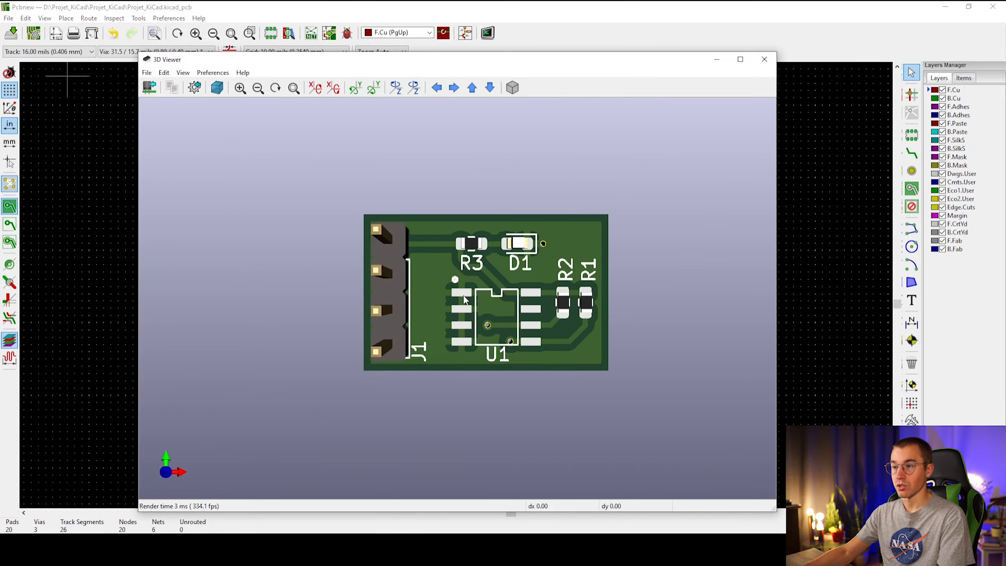
pyautogui.moveTo(512, 340); pyautogui.dragTo(276, 404)
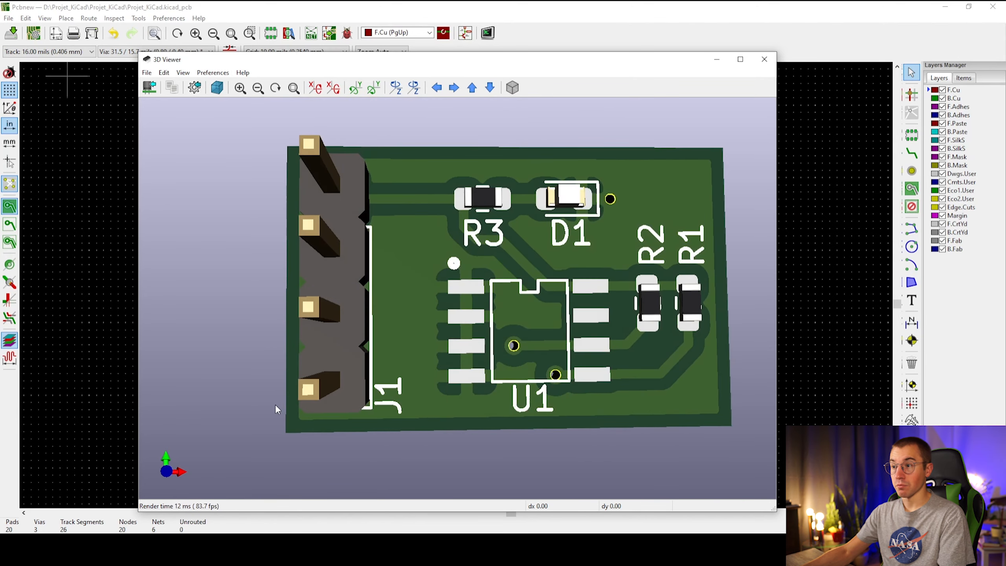
pyautogui.moveTo(361, 390); pyautogui.dragTo(355, 391)
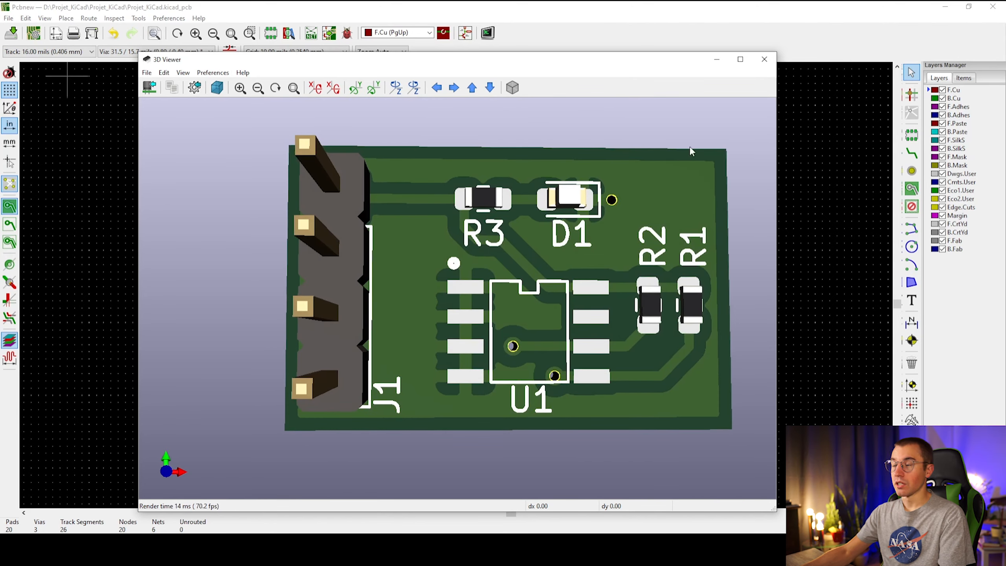
pyautogui.click(764, 59)
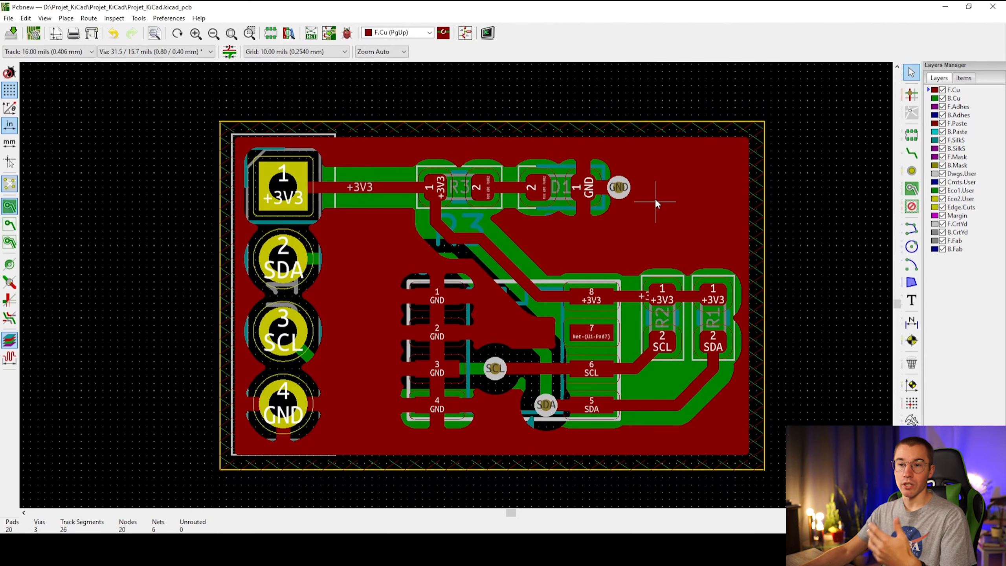
pyautogui.moveTo(649, 204); pyautogui.dragTo(642, 200, button='middle')
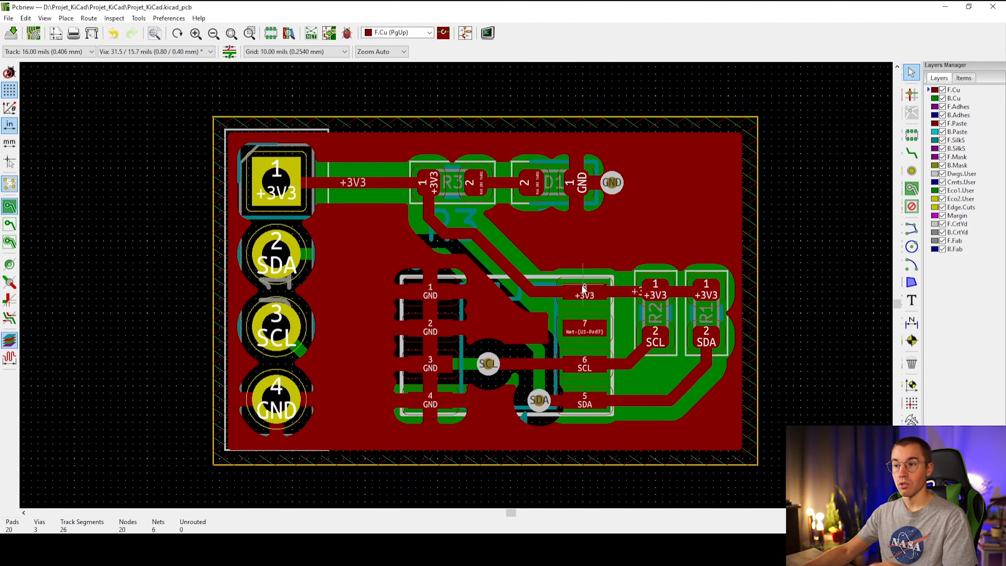